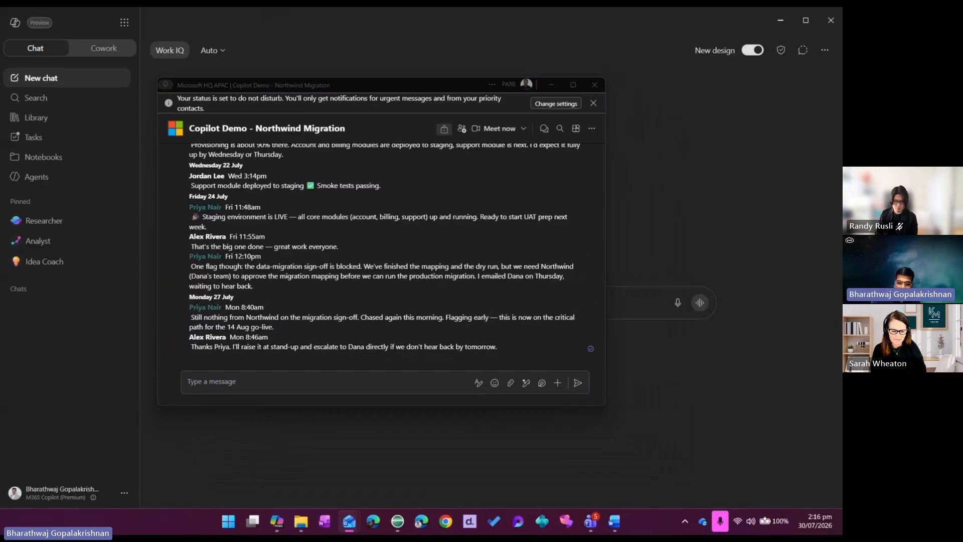
View the Demo 4 mail folder, the Demo Reports folder and the Northwind Migration chat, arranging their windows to overlap
left_click_drag(843, 15, 658, 173)
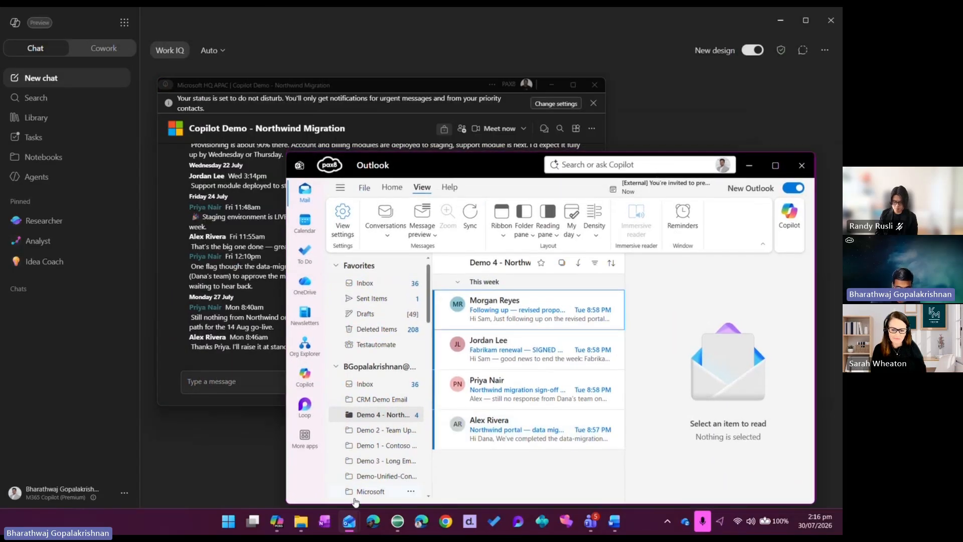
left_click(301, 523)
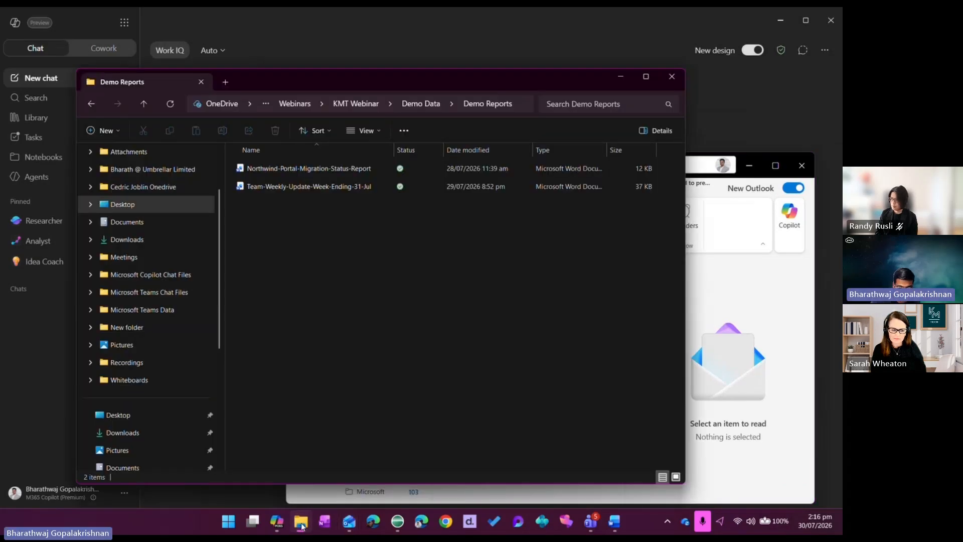
left_click_drag(467, 83, 424, 420)
left_click(410, 82)
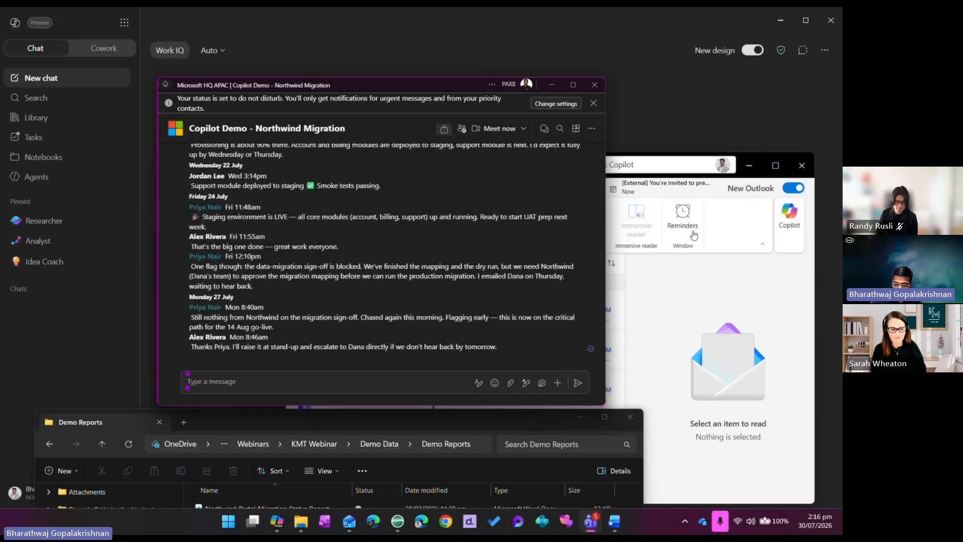
left_click(691, 310)
scroll(423, 373, "down", 2)
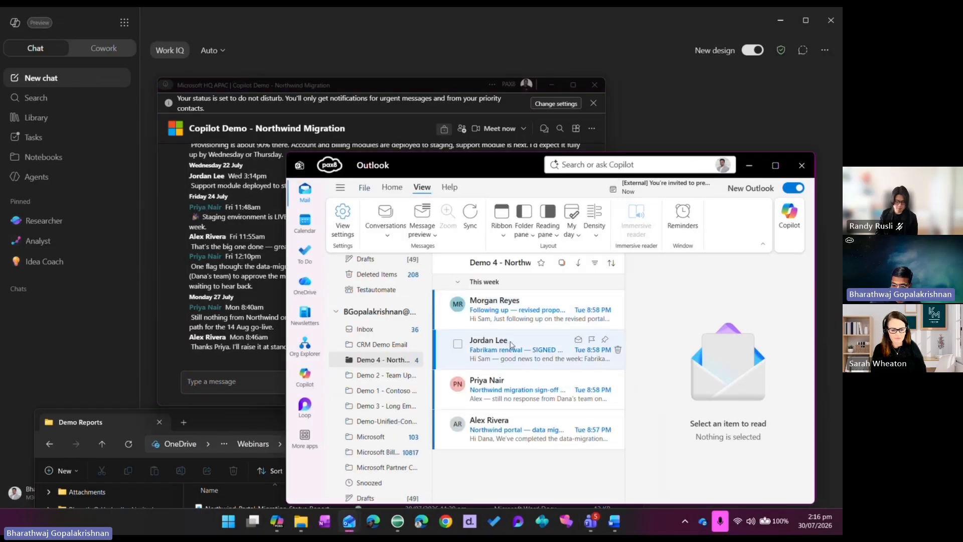
scroll(423, 373, "up", 2)
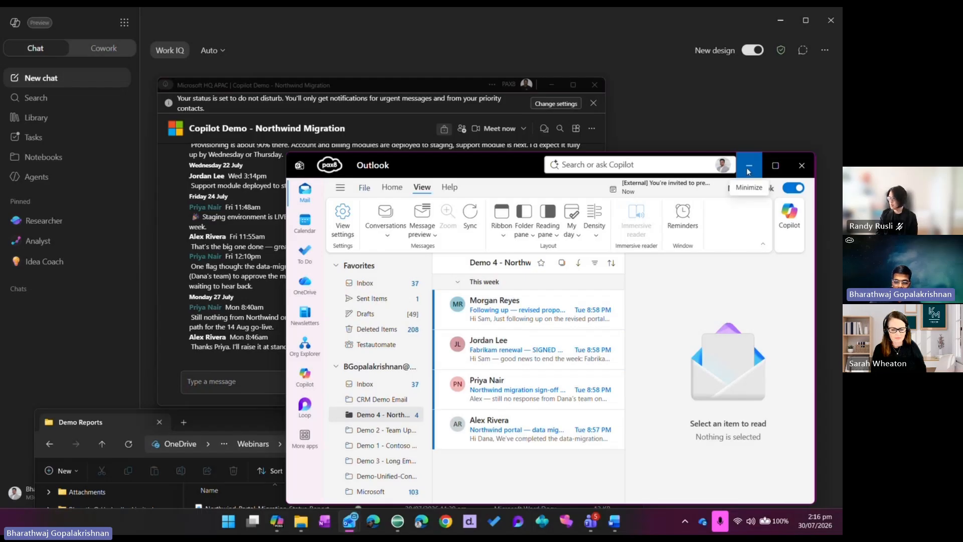
Minimize the mail, Demo Reports and Northwind Migration chat windows so only the Copilot chat stays open
left_click(749, 167)
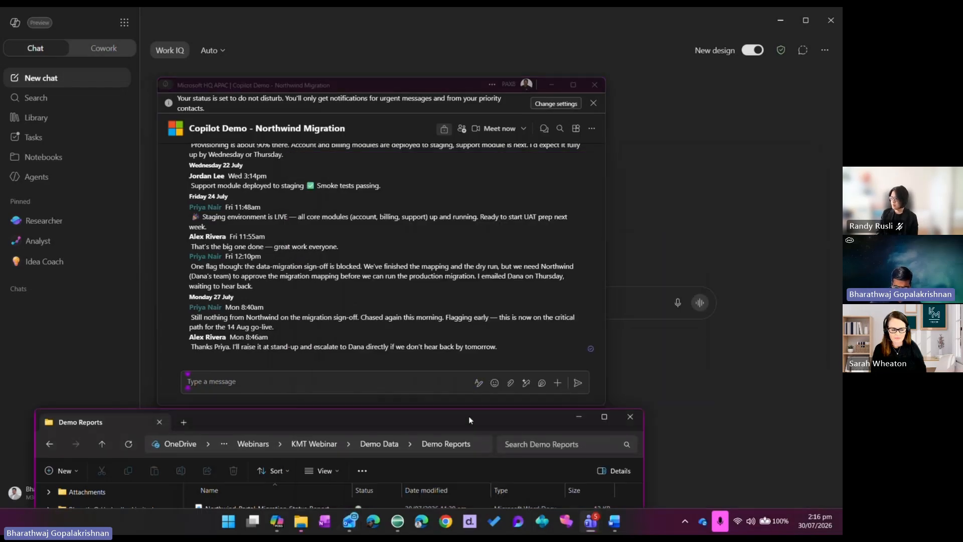
left_click_drag(467, 421, 545, 191)
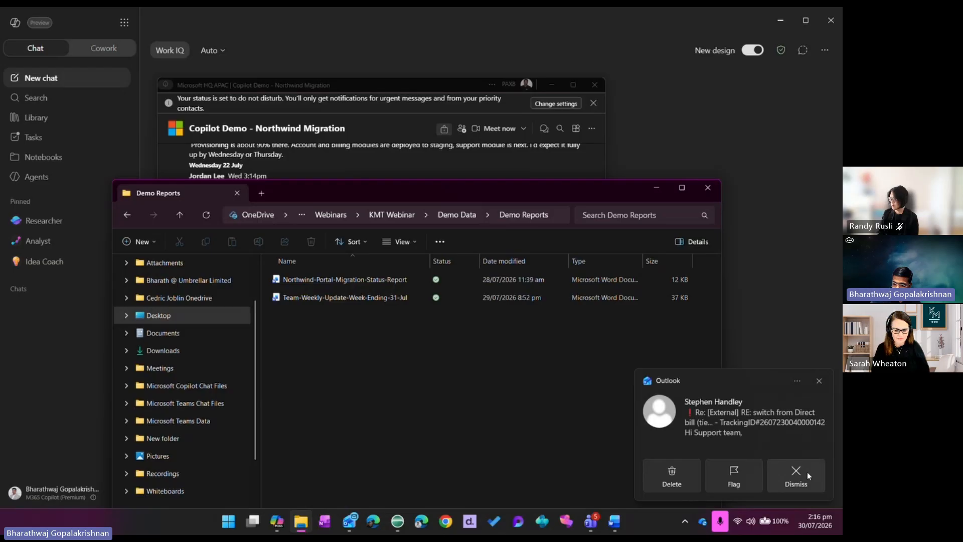
left_click(655, 191)
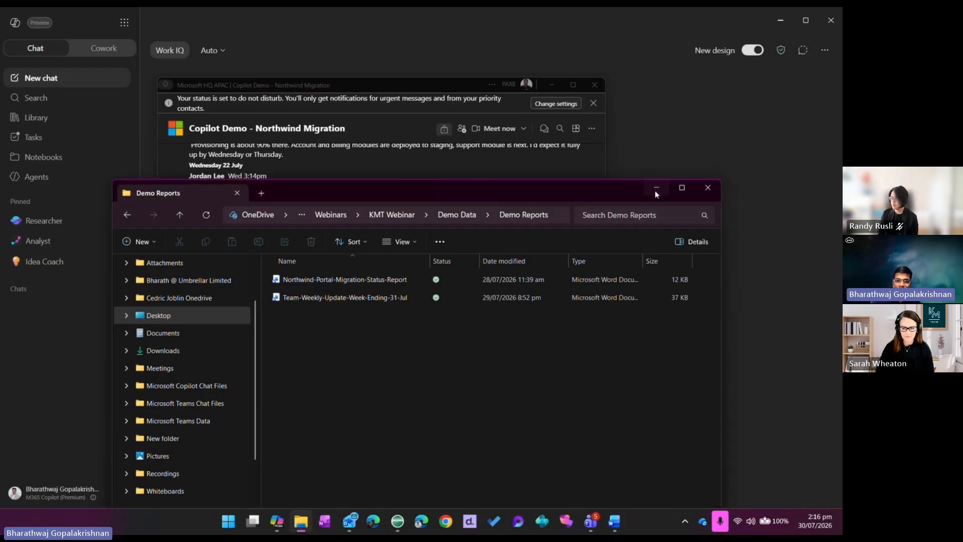
left_click(655, 190)
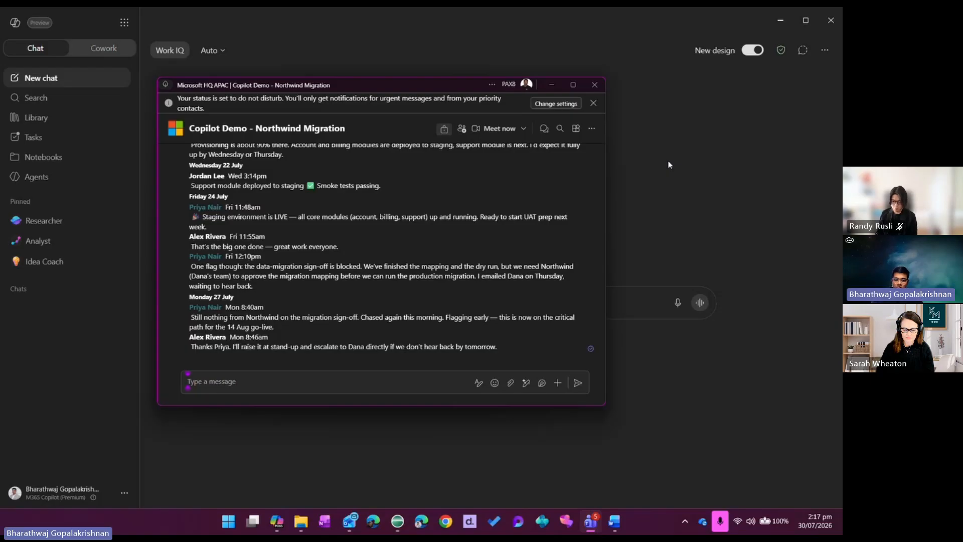
left_click(552, 83)
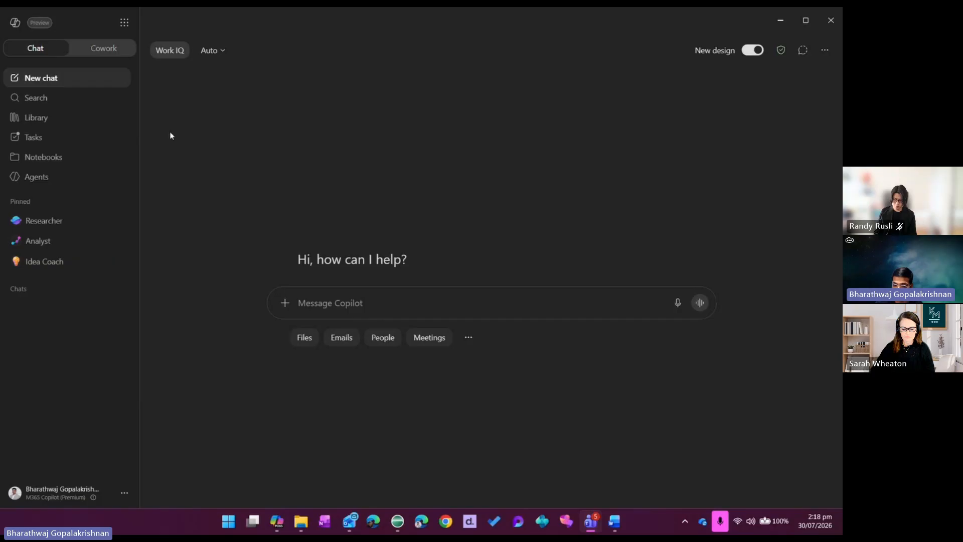
In a new chat, submit the saved "Project Status Summary" prompt from the Prompt Lab and dismiss the Continue on mobile notice
left_click(72, 84)
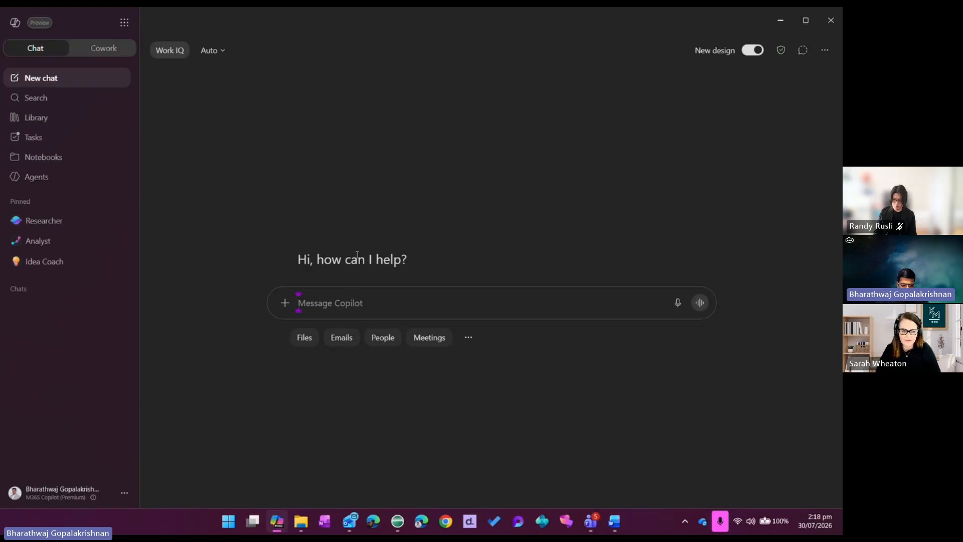
left_click(471, 339)
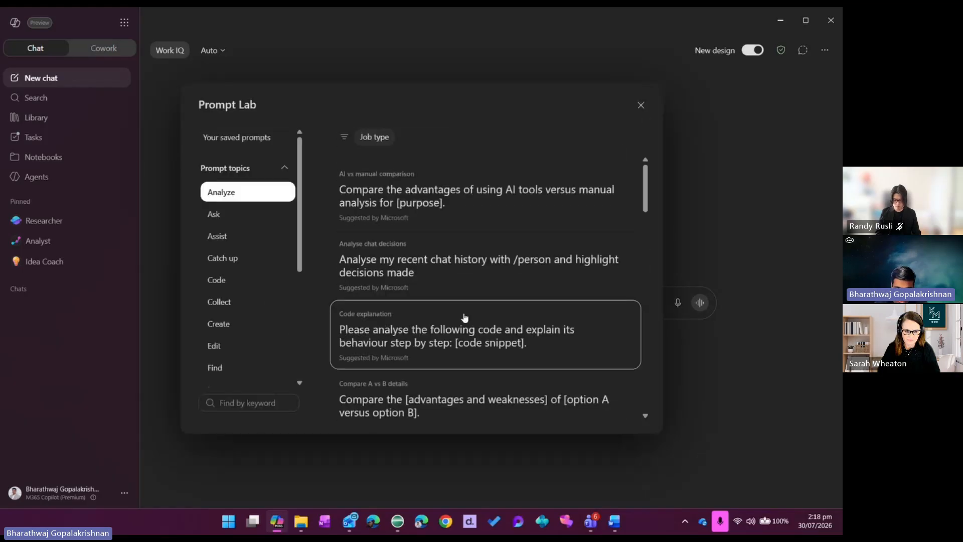
scroll(448, 195, "down", 3)
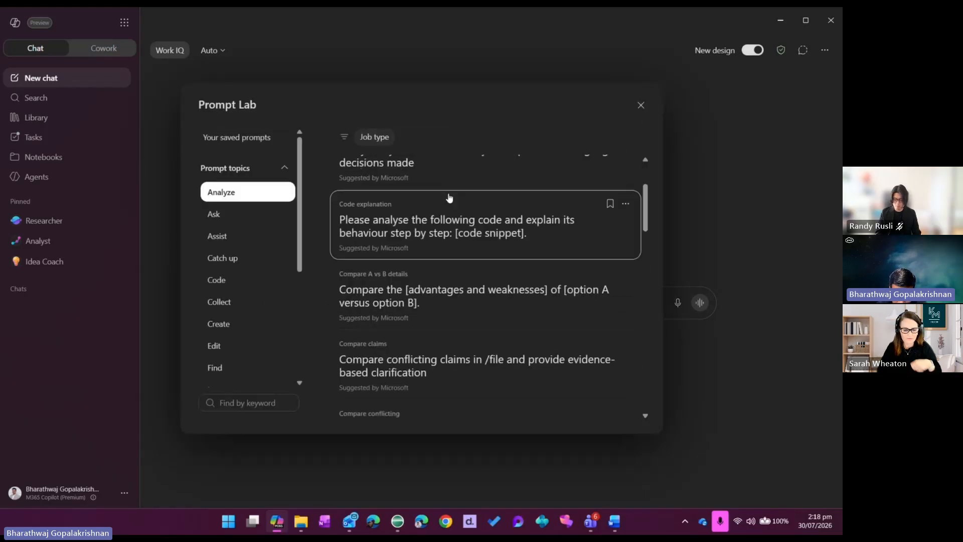
left_click(257, 139)
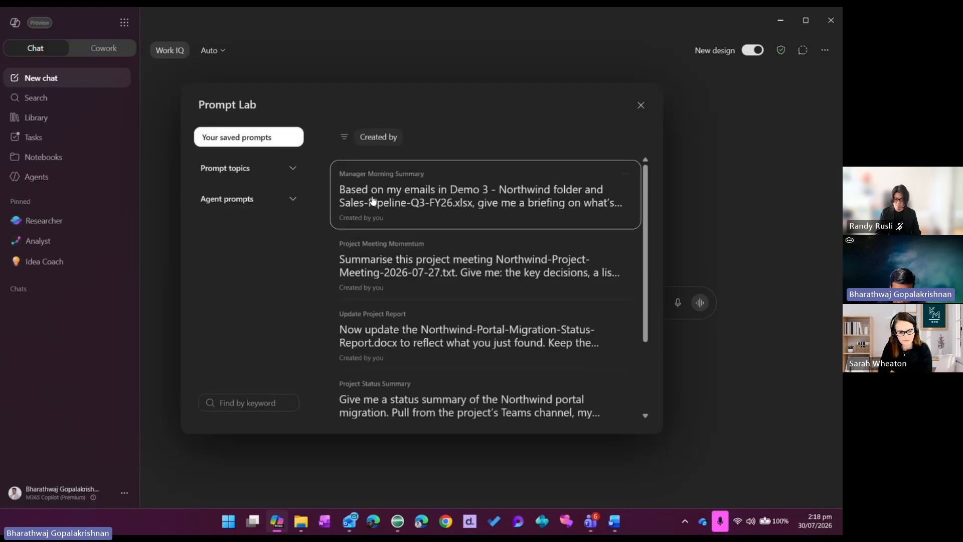
scroll(483, 256, "down", 2)
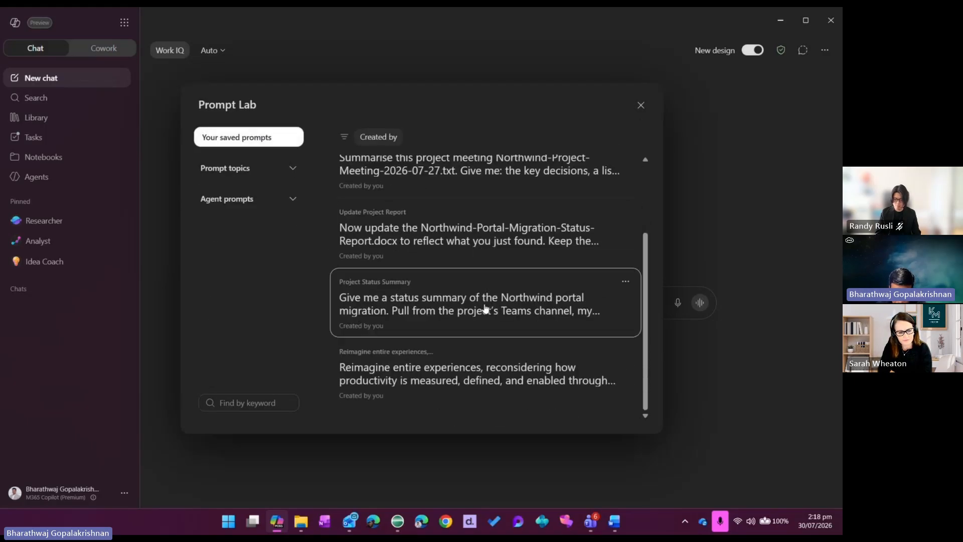
mouse_move(486, 310)
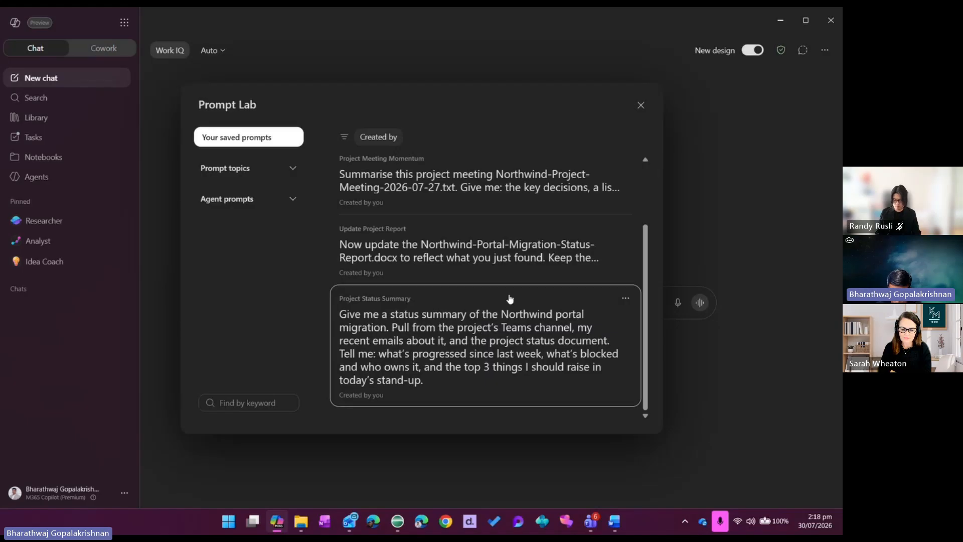
left_click(500, 335)
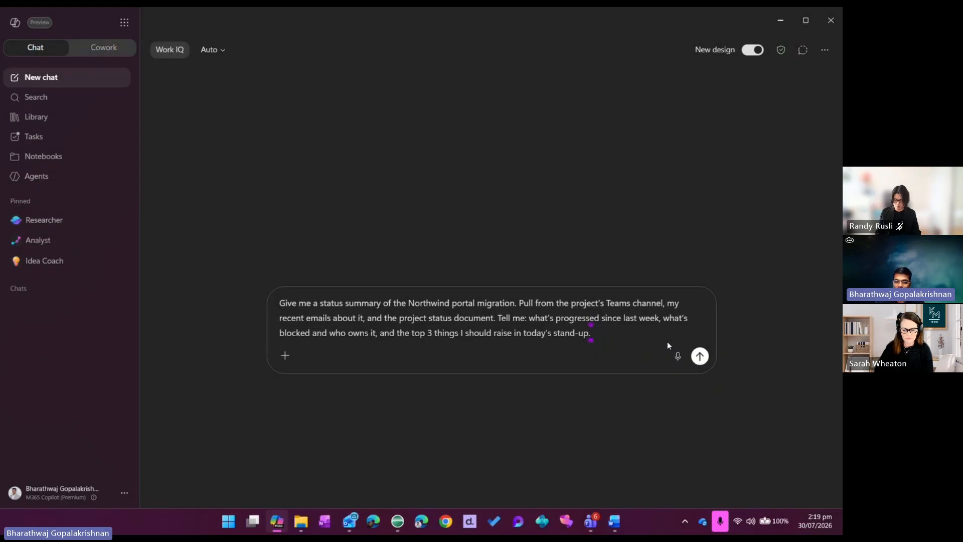
left_click(700, 356)
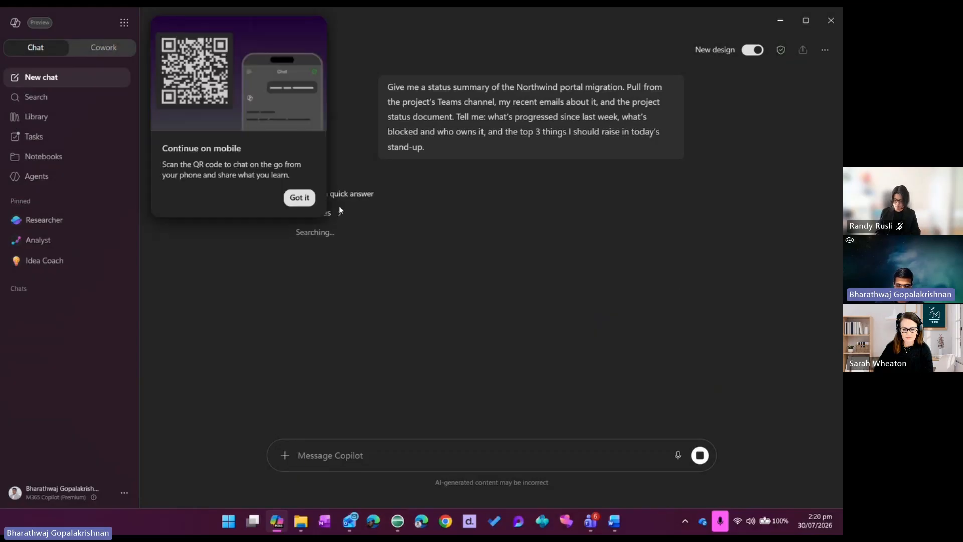
left_click(300, 198)
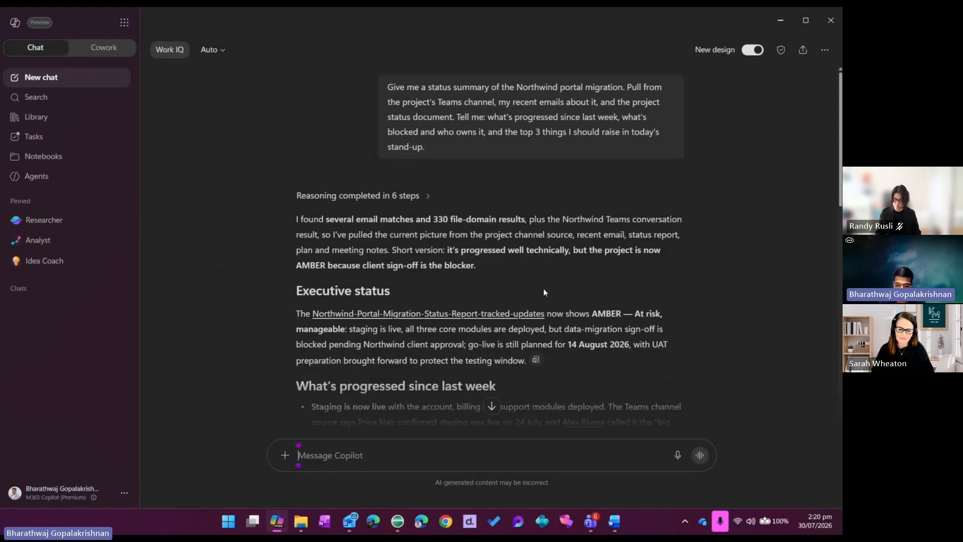
Read through the Northwind response: executive status, progress since last week, blockers and owners, top 3 stand-up items and the talk track
scroll(544, 288, "down", 3)
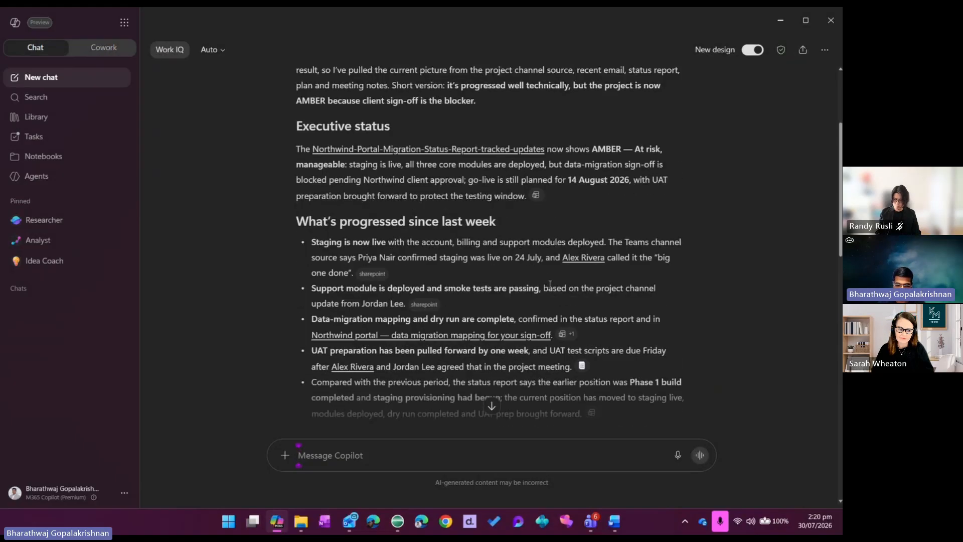
scroll(550, 284, "up", 2)
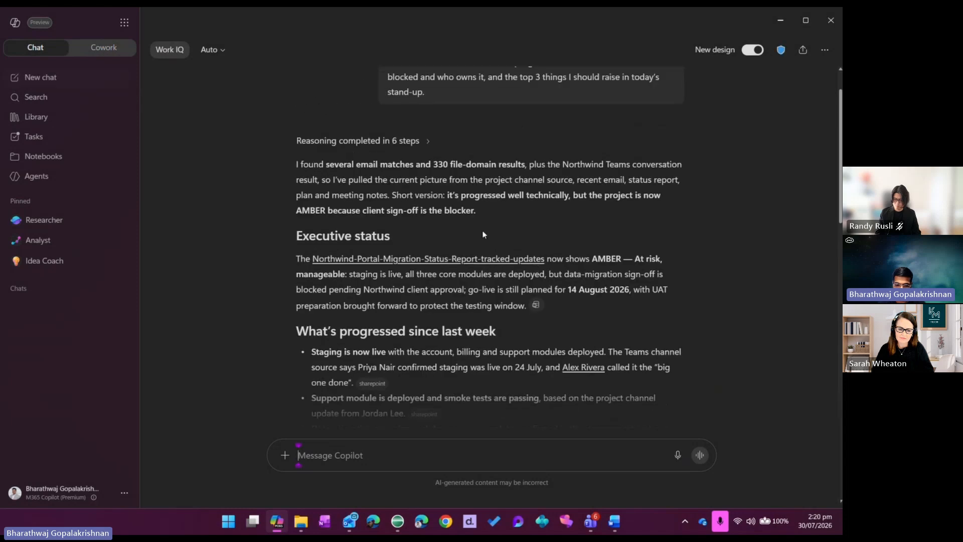
scroll(477, 232, "down", 1)
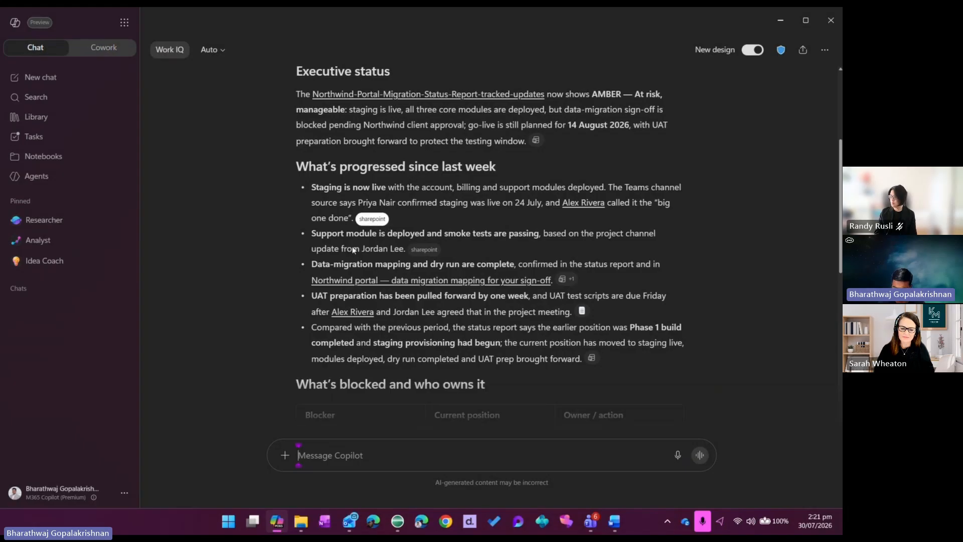
mouse_move(372, 219)
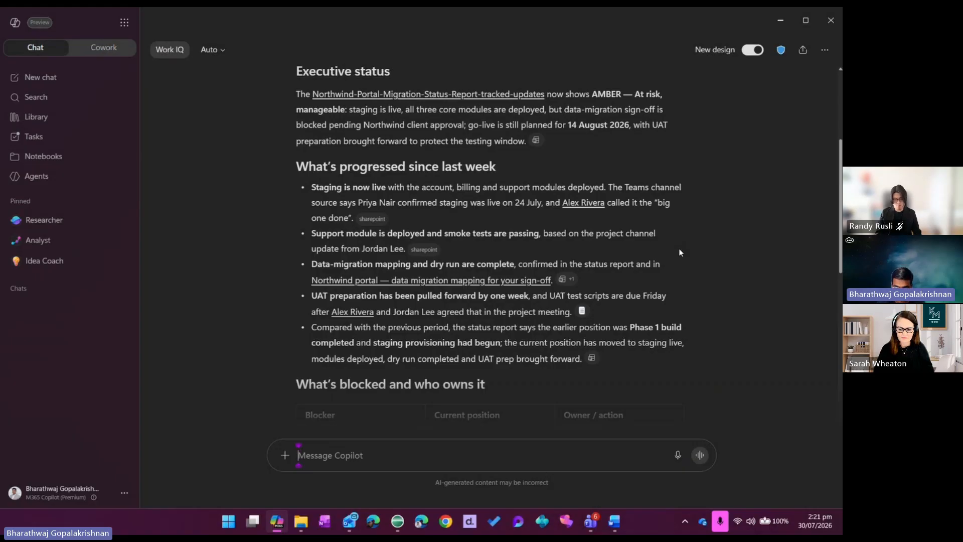
scroll(636, 234, "down", 5)
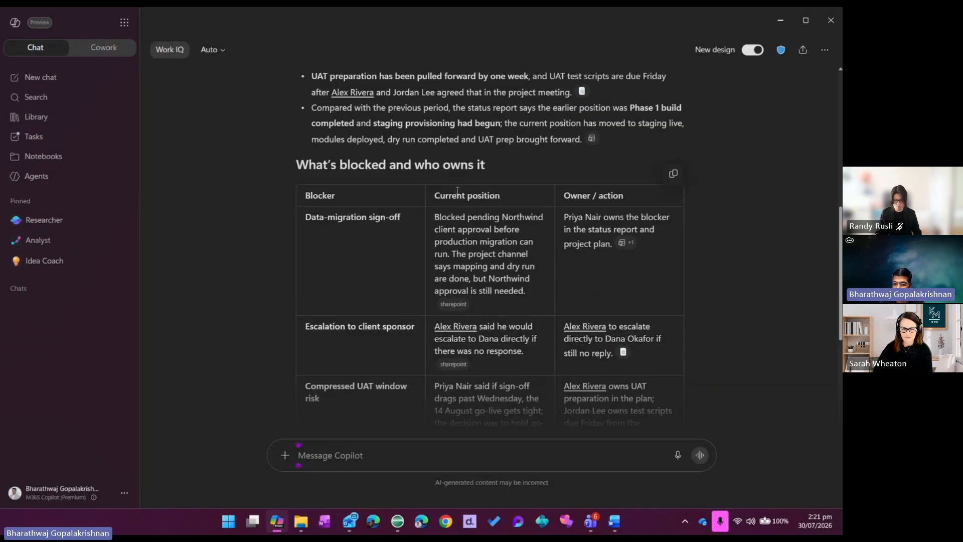
scroll(506, 193, "down", 1)
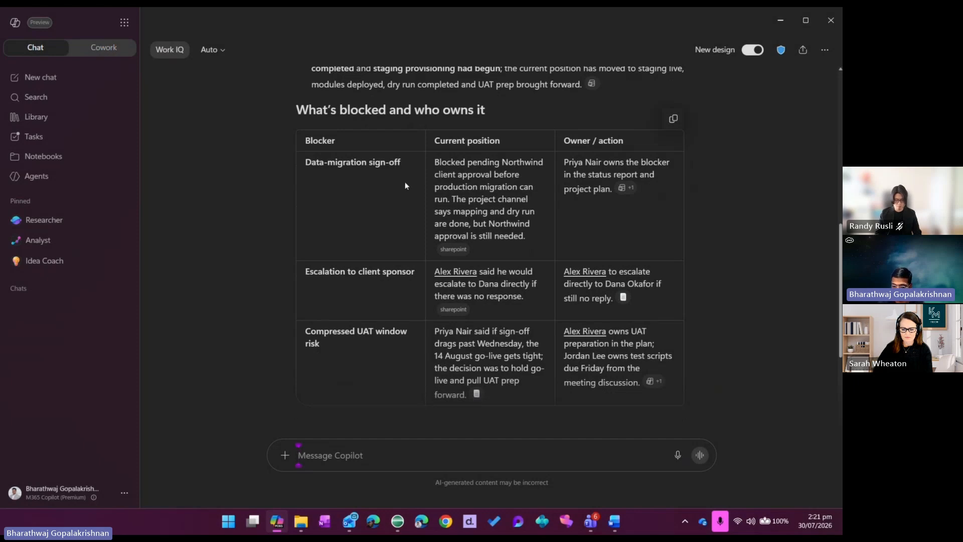
scroll(406, 188, "down", 2)
scroll(406, 187, "up", 2)
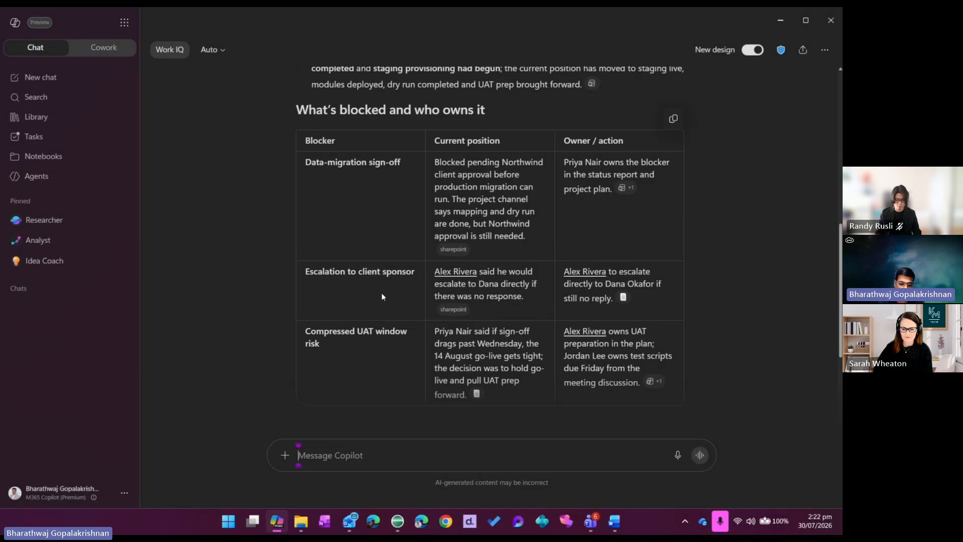
scroll(408, 316, "down", 1)
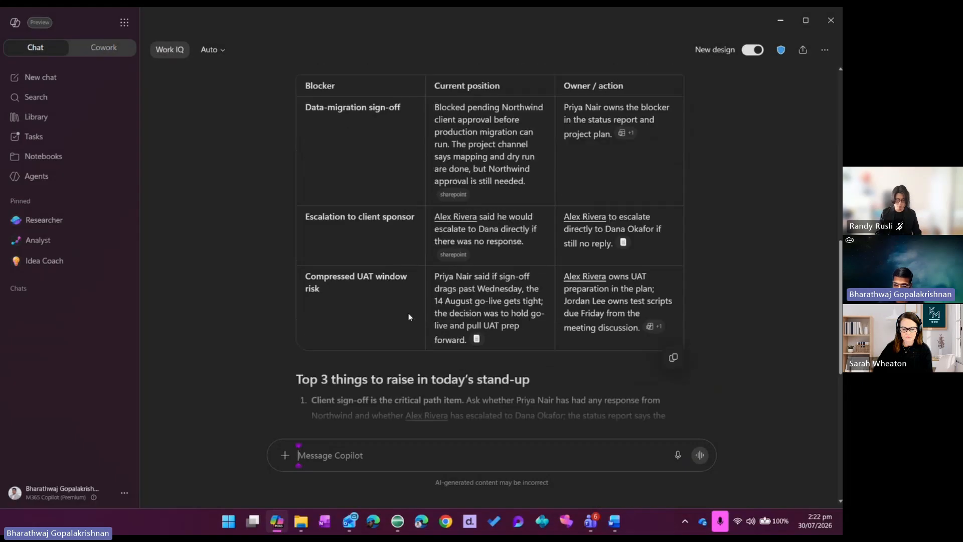
scroll(409, 313, "down", 4)
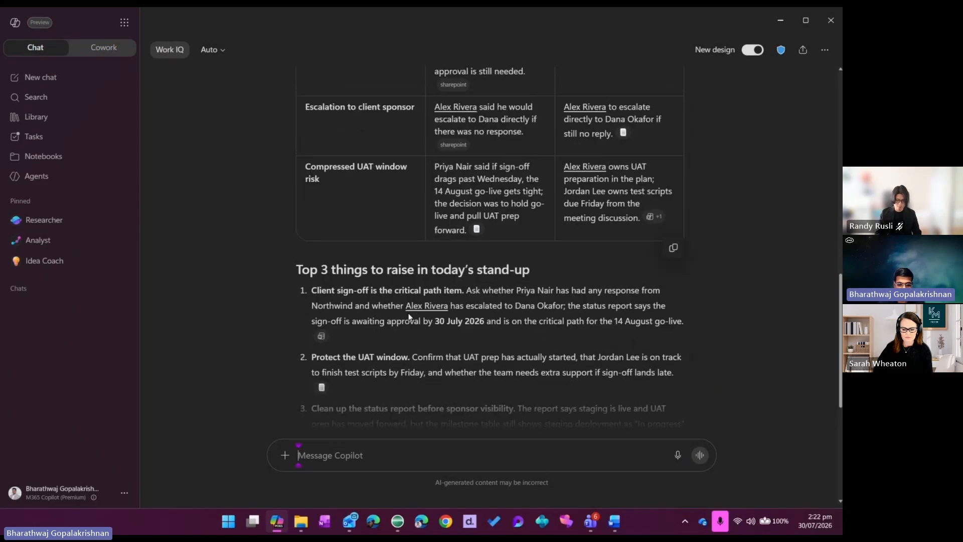
scroll(409, 310, "down", 1)
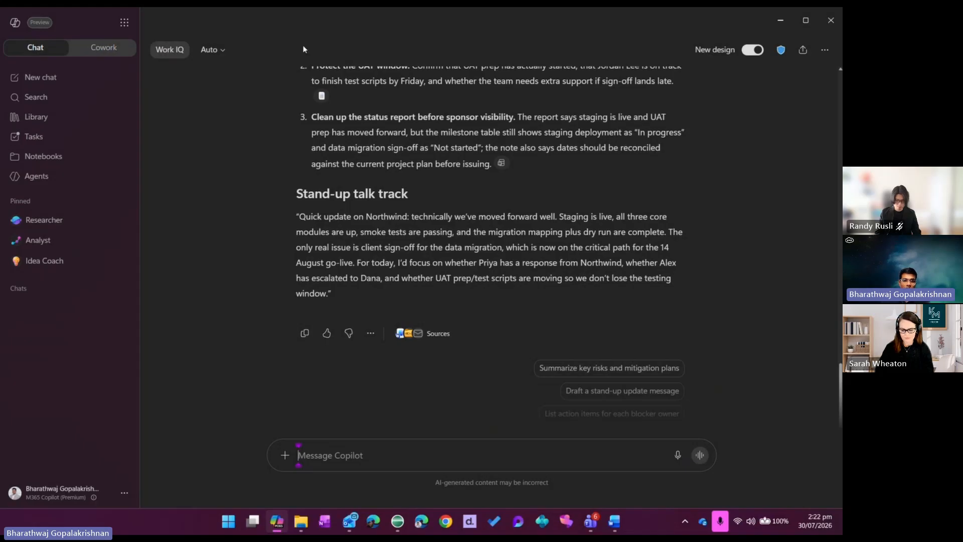
scroll(326, 227, "up", 1)
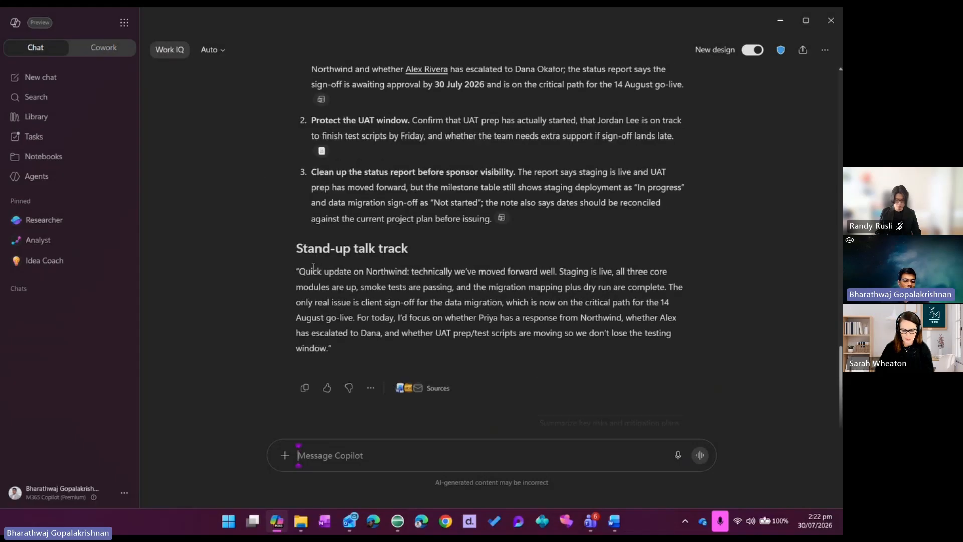
scroll(313, 266, "up", 2)
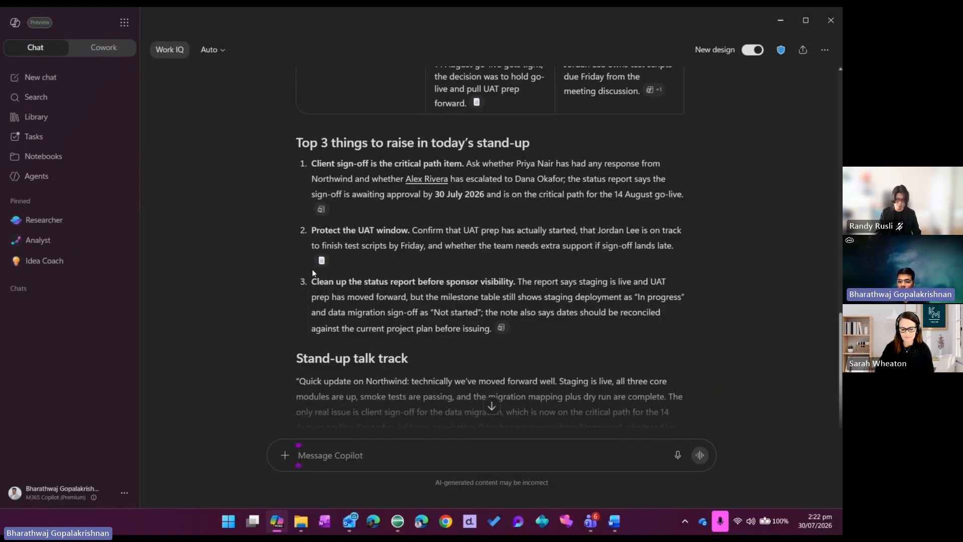
scroll(312, 268, "up", 2)
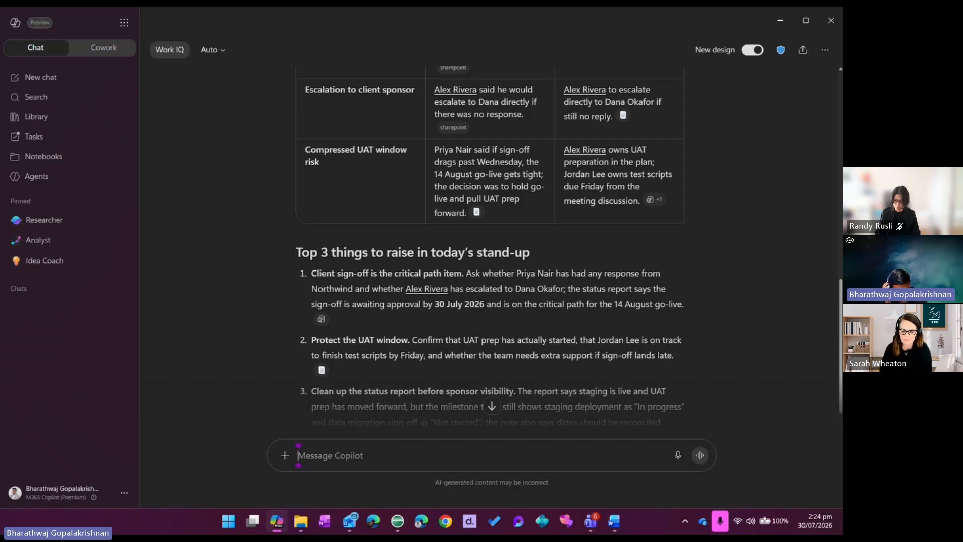
Open Northwind-Portal-Migration-Status-Report from the Demo Reports folder in Word and maximize its window
left_click(301, 521)
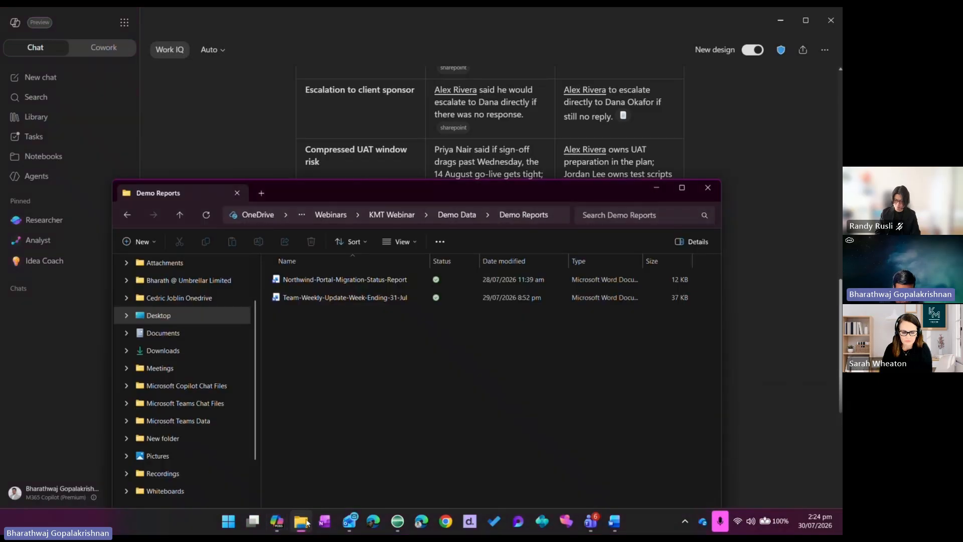
left_click(332, 282)
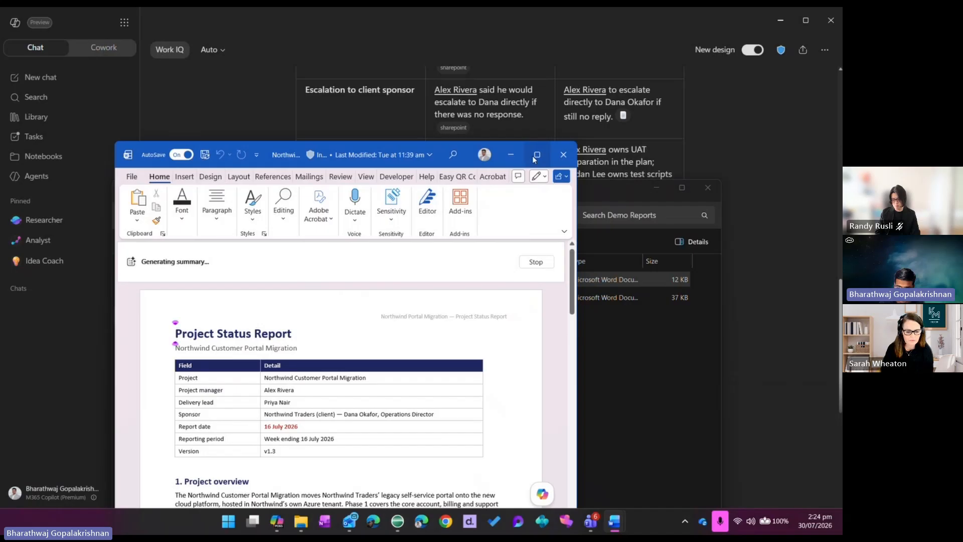
left_click(536, 155)
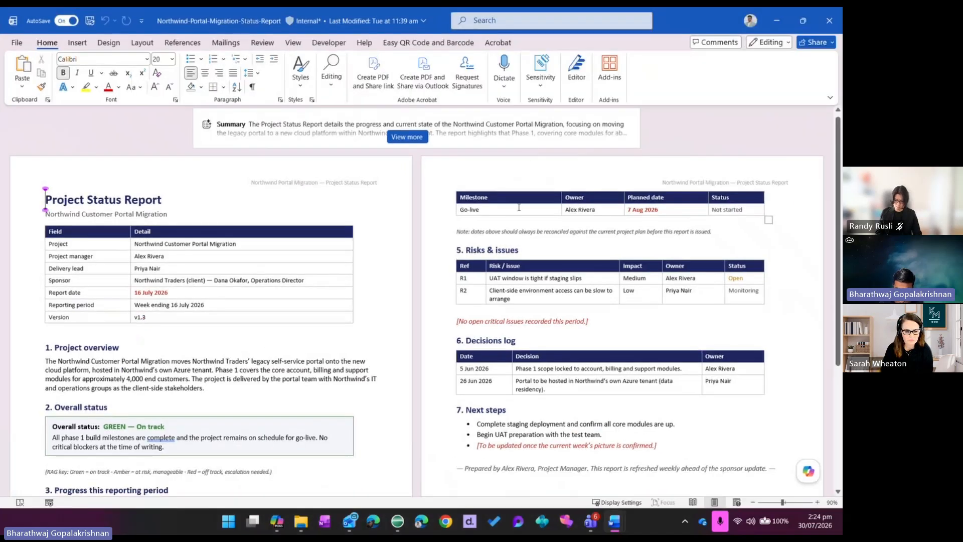
With Copilot editing allowed, enter a prompt to update the report's RAG status, health summary, progress, data-migration risk, go-live date and report date, keeping its structure
scroll(681, 332, "down", 1)
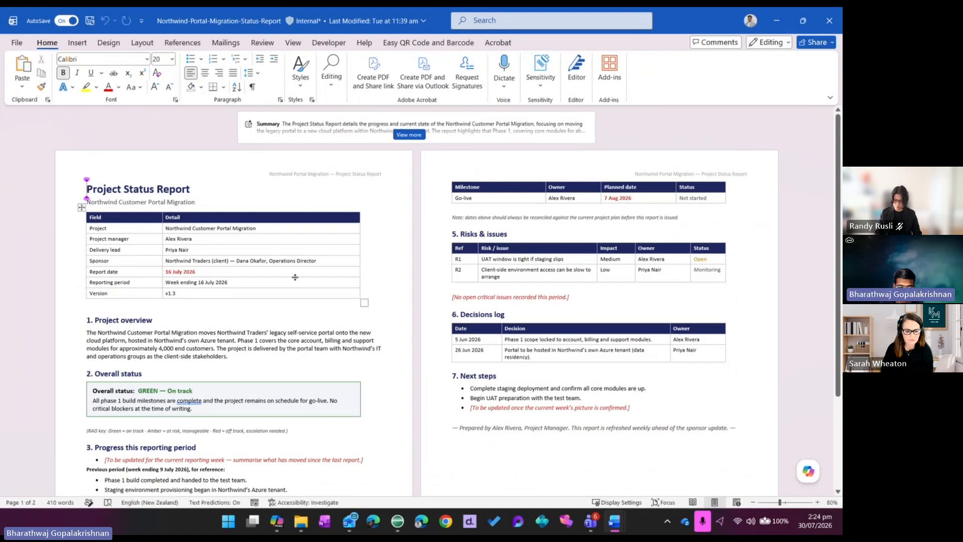
scroll(295, 277, "down", 1)
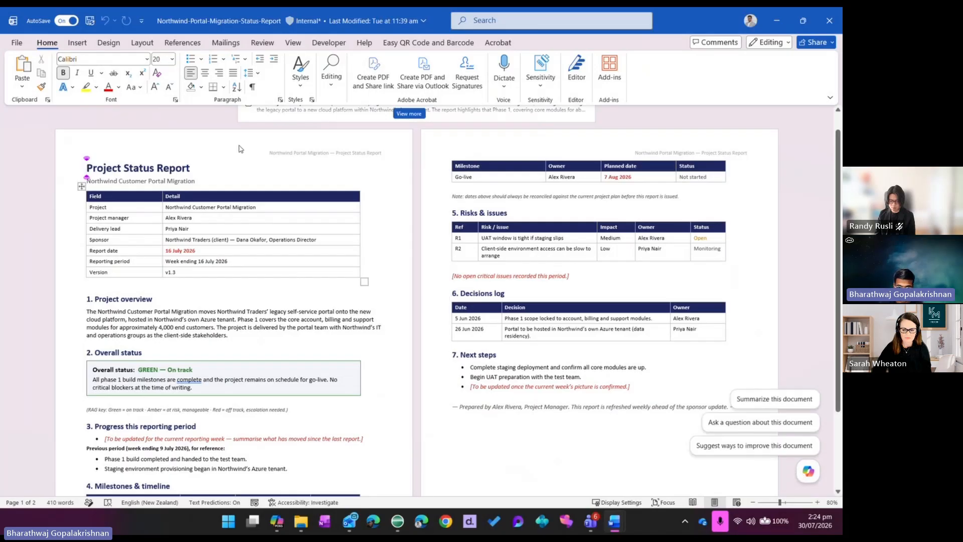
mouse_move(809, 479)
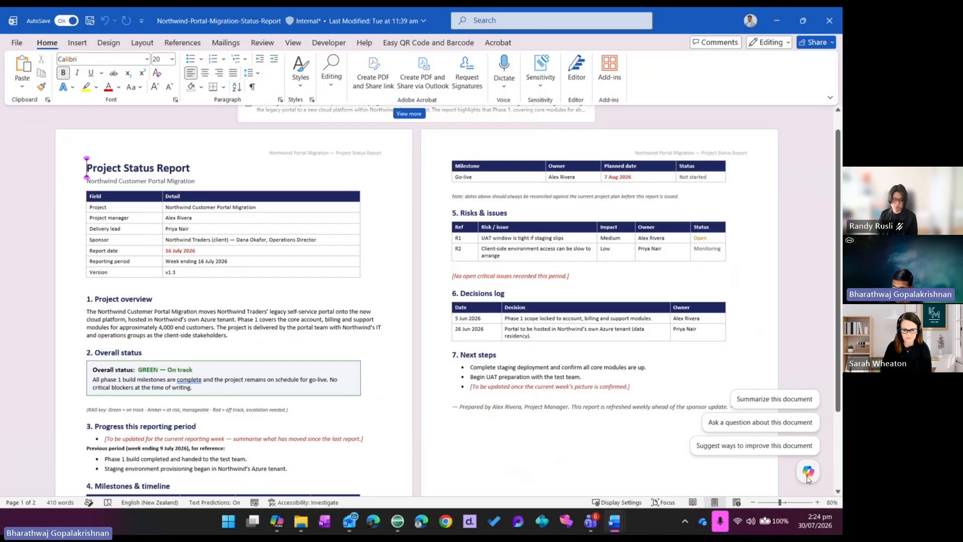
left_click(808, 473)
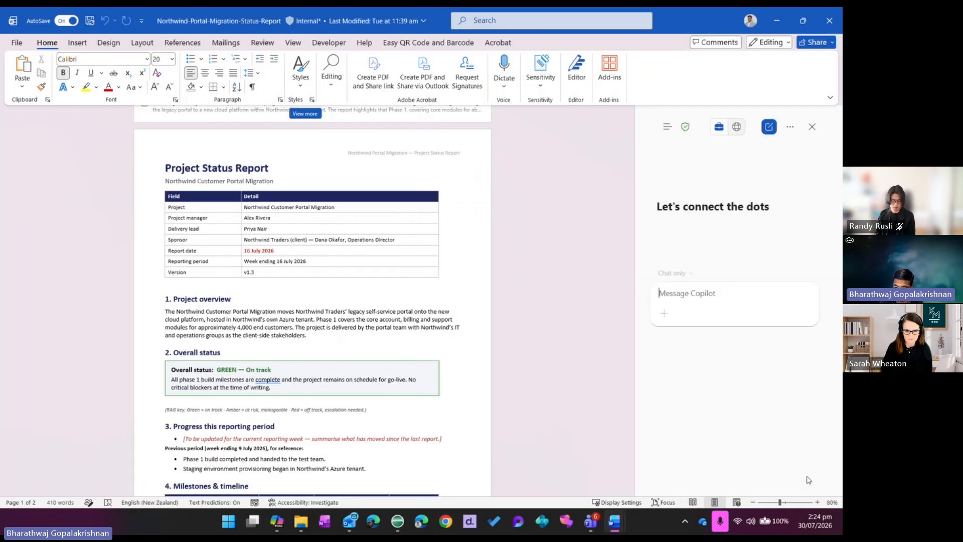
left_click(670, 274)
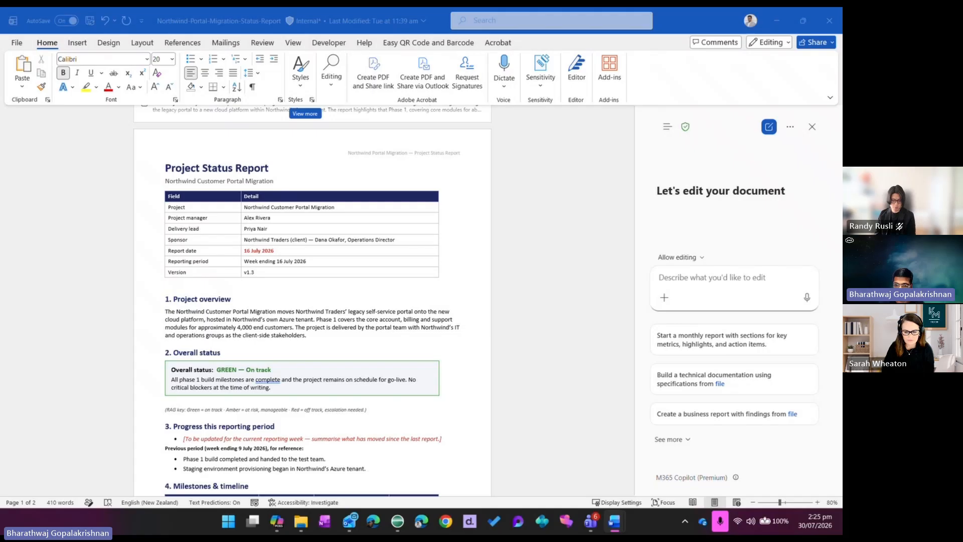
left_click(677, 278)
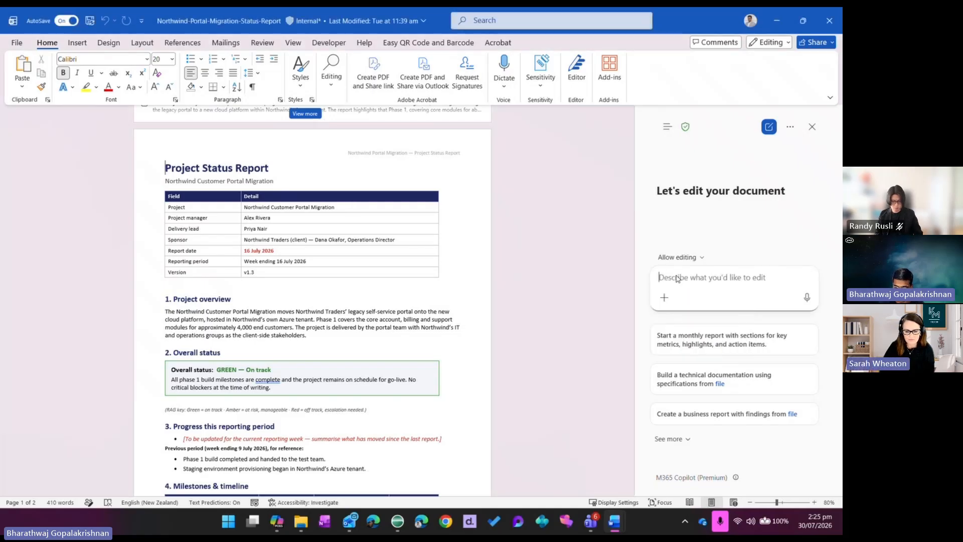
type("Now update this status report to reflect what you just found. Keep the existing structure and everything I've already written. Specifically: set the overall RAG status and the health summary line based on the current blockers; fill in the 'Progress this reporting period' section with what's moved since last week; add the data-migration sign-off as an open issue in the risks table, with Priya as owner and the client-approval date; correct the go-live date so the report matches the project plan; and set the report date to today.")
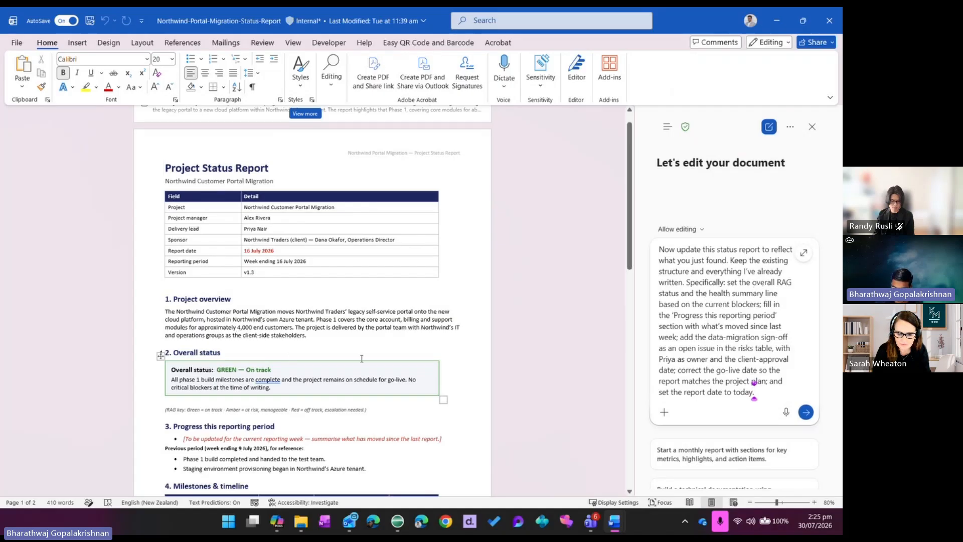
Look over the current report sections and turn on Track Changes for everyone
scroll(472, 365, "down", 3)
scroll(447, 376, "down", 1)
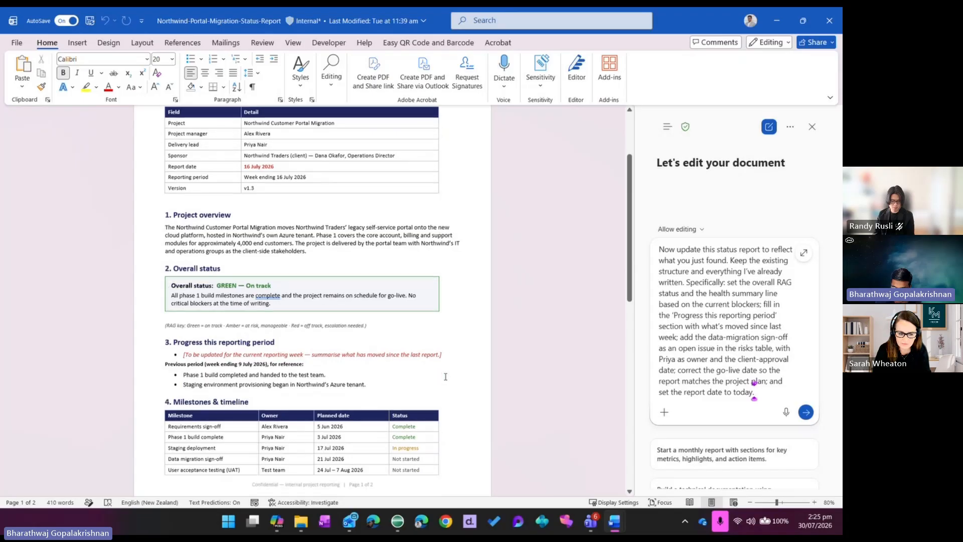
scroll(463, 377, "down", 12)
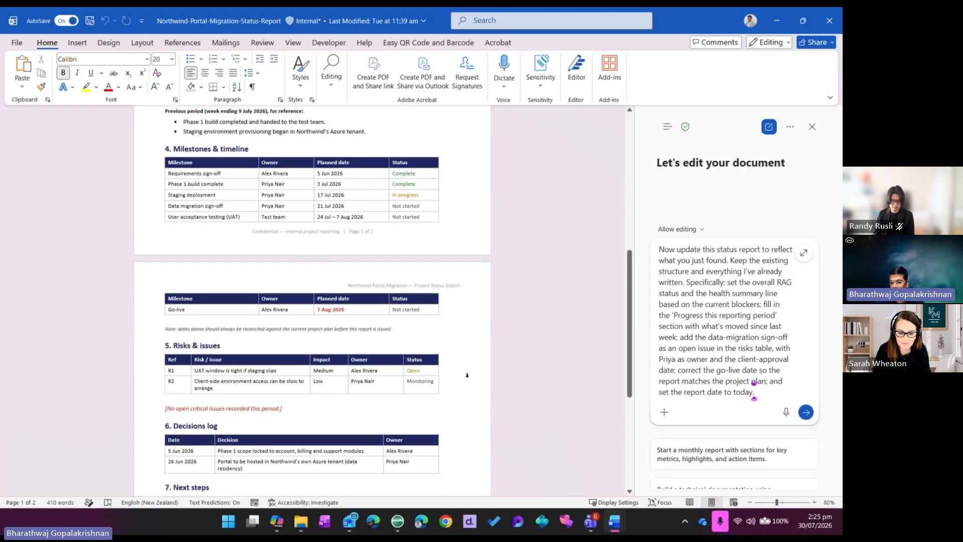
scroll(467, 377, "up", 12)
scroll(466, 375, "up", 4)
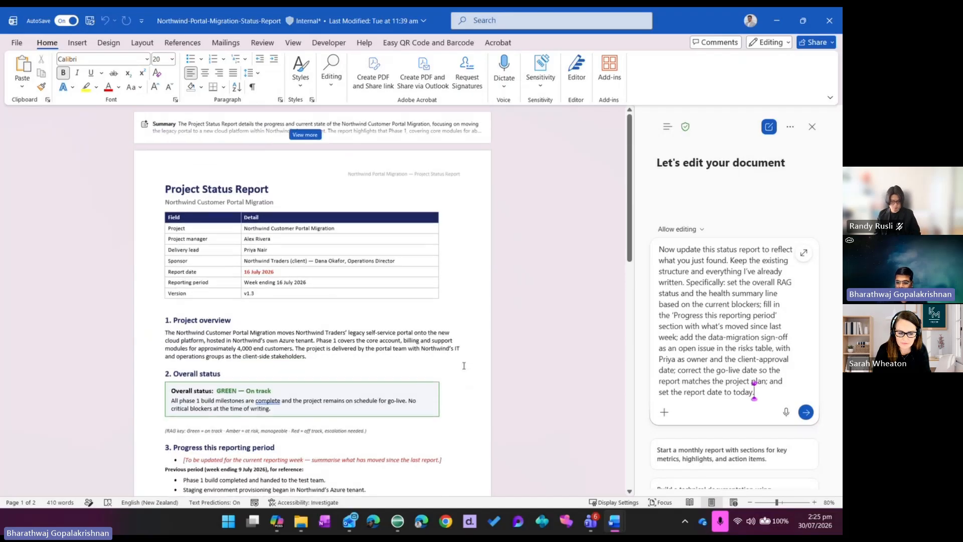
left_click(262, 43)
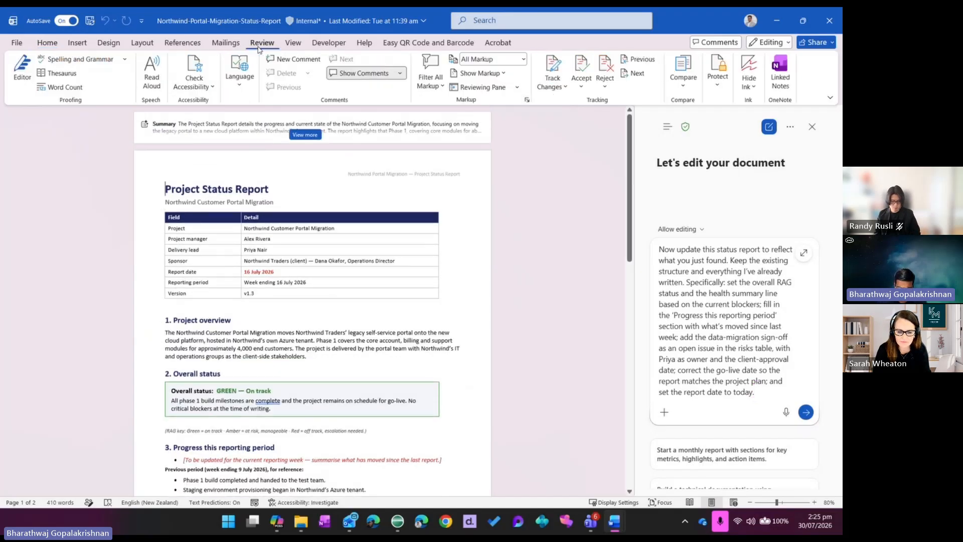
left_click(549, 87)
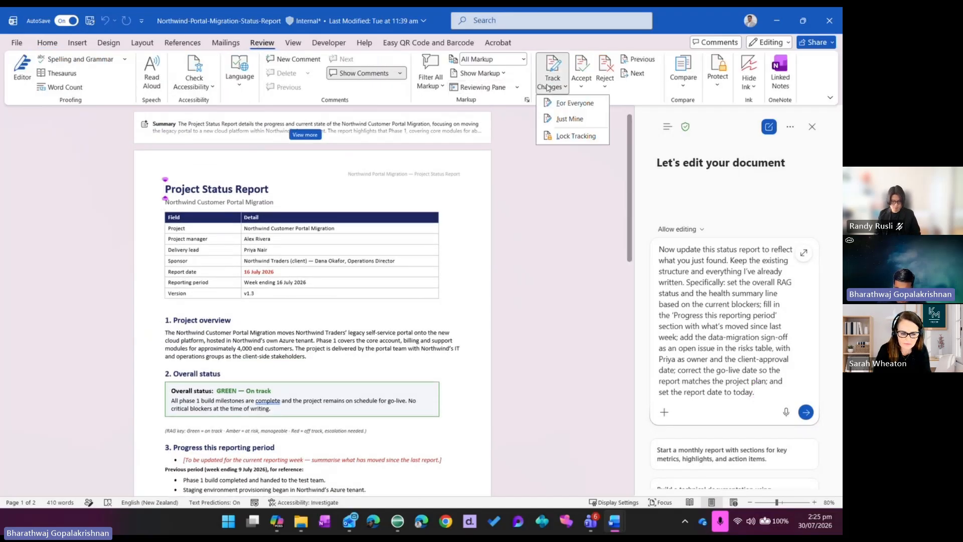
left_click(552, 103)
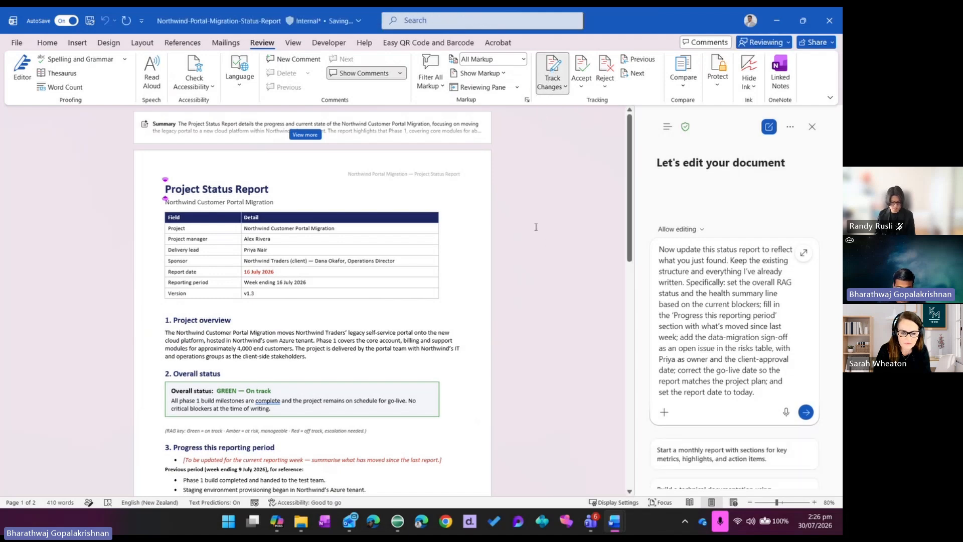
Submit the report update prompt to Copilot, review the proposed changes and tell it "Yes, apply these changes."
left_click(806, 412)
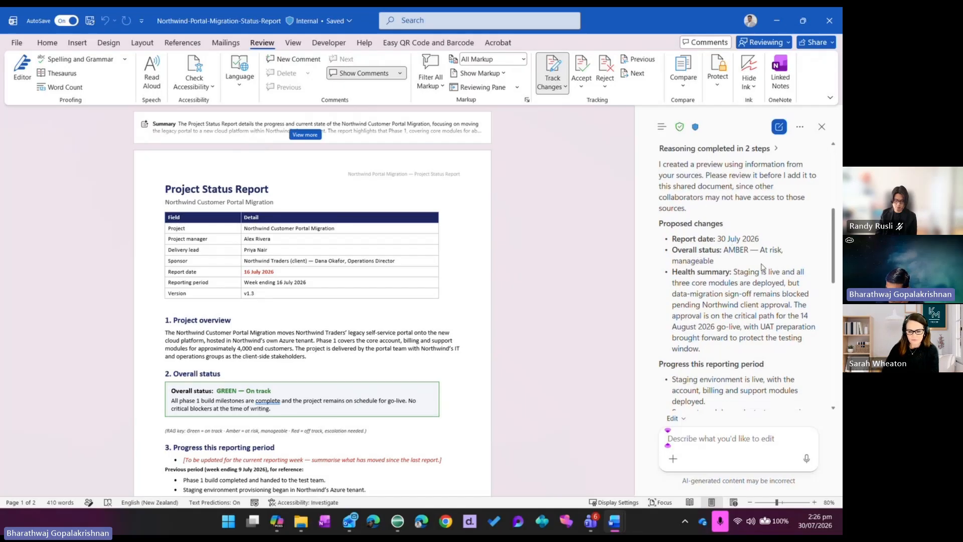
scroll(708, 268, "down", 10)
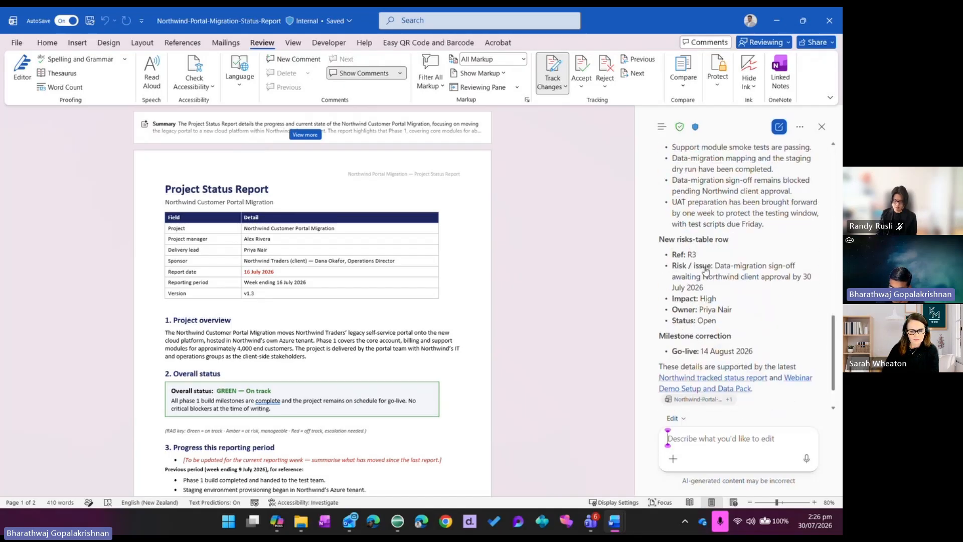
scroll(706, 271, "down", 5)
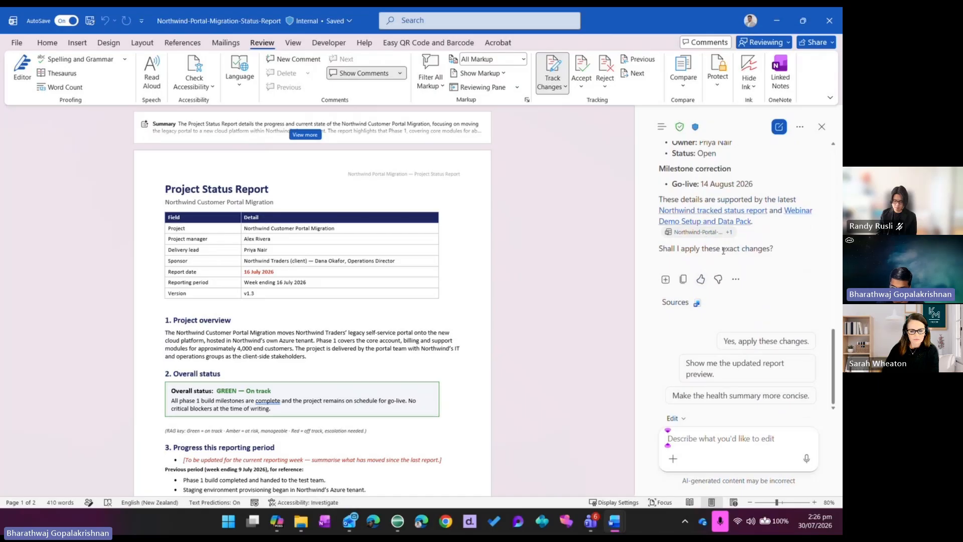
left_click(761, 343)
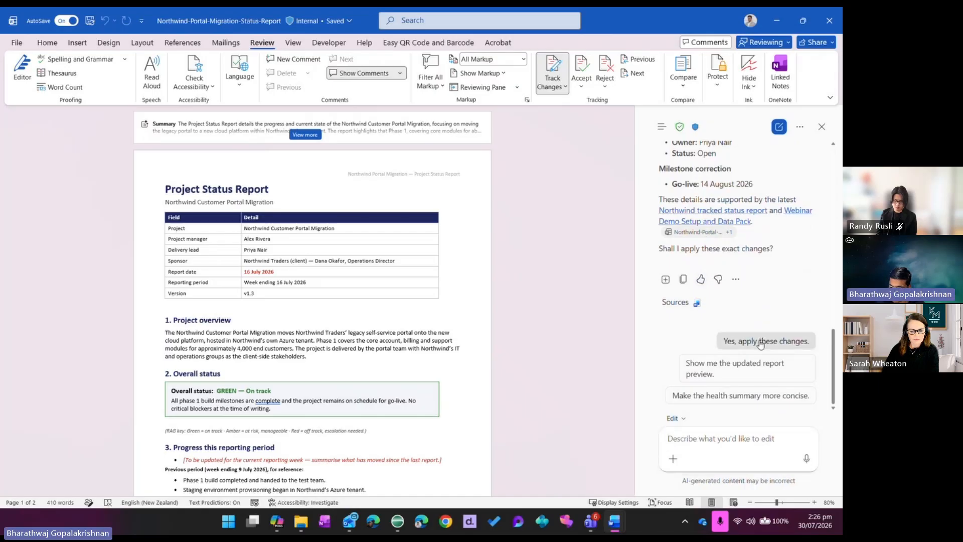
left_click(806, 459)
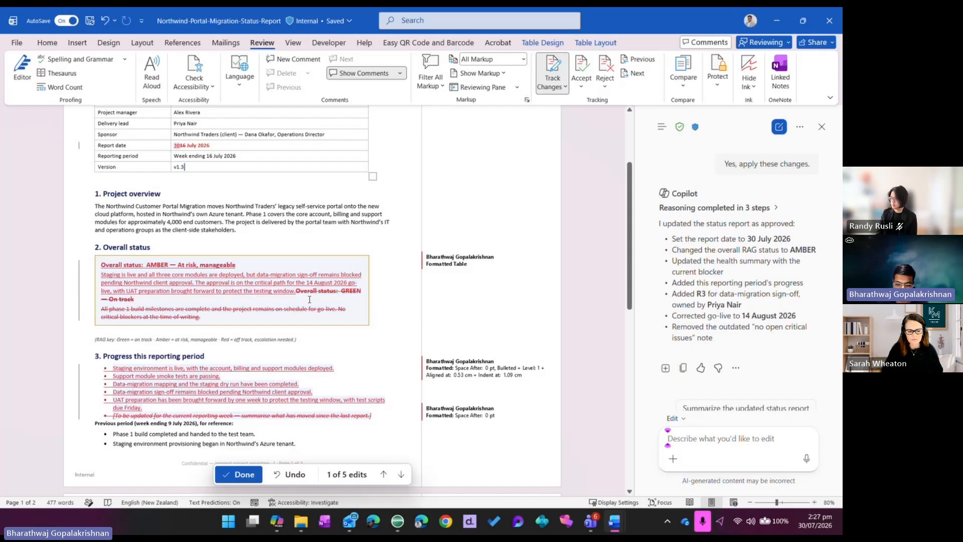
Review Copilot's tracked edits in the status, progress, milestones and risks sections and finish the edit review, keeping them
scroll(295, 297, "down", 1)
scroll(295, 296, "down", 8)
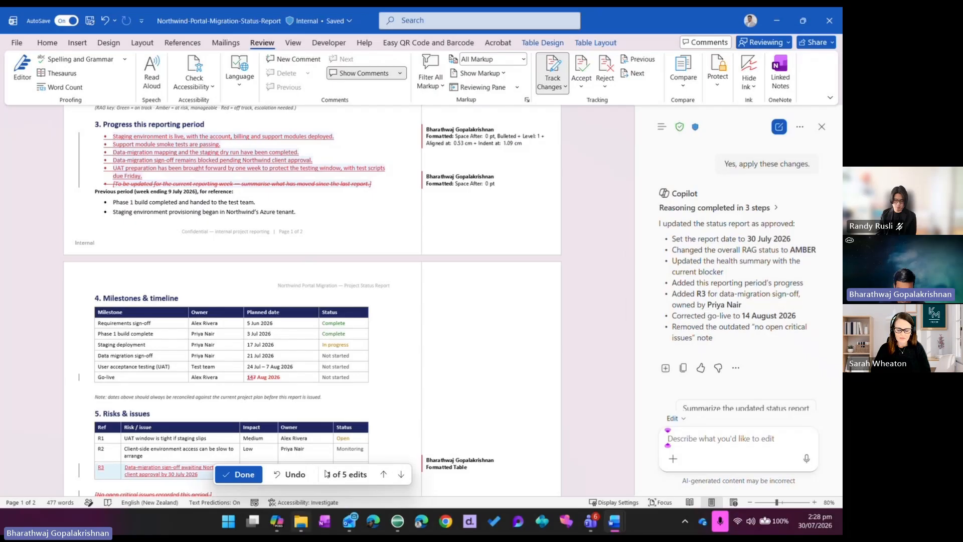
left_click(244, 474)
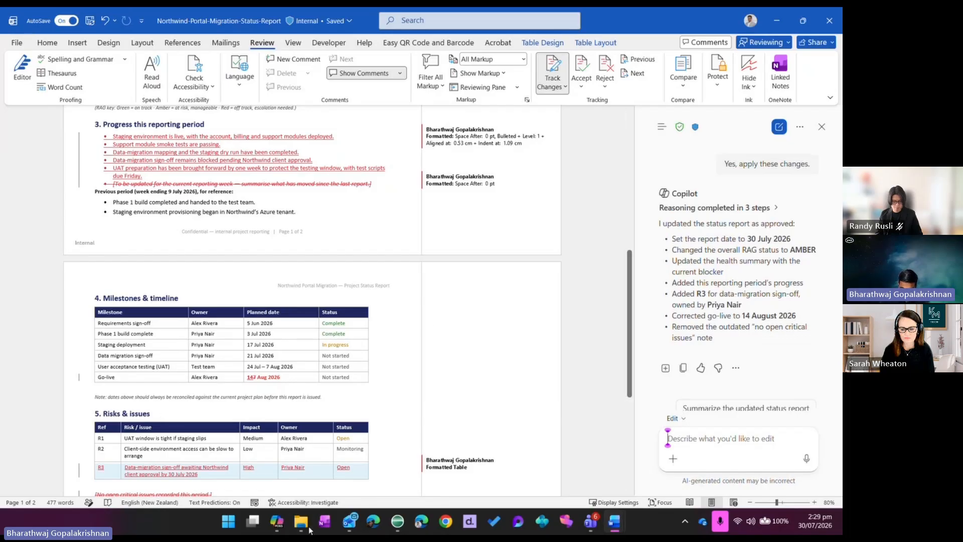
Switch to the Copilot chat app and start a new chat
left_click(277, 522)
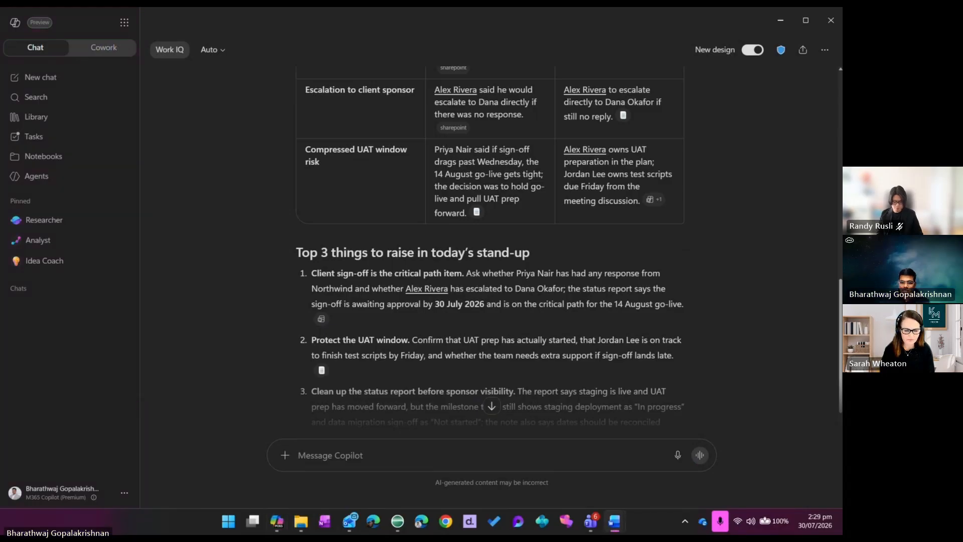
left_click(52, 82)
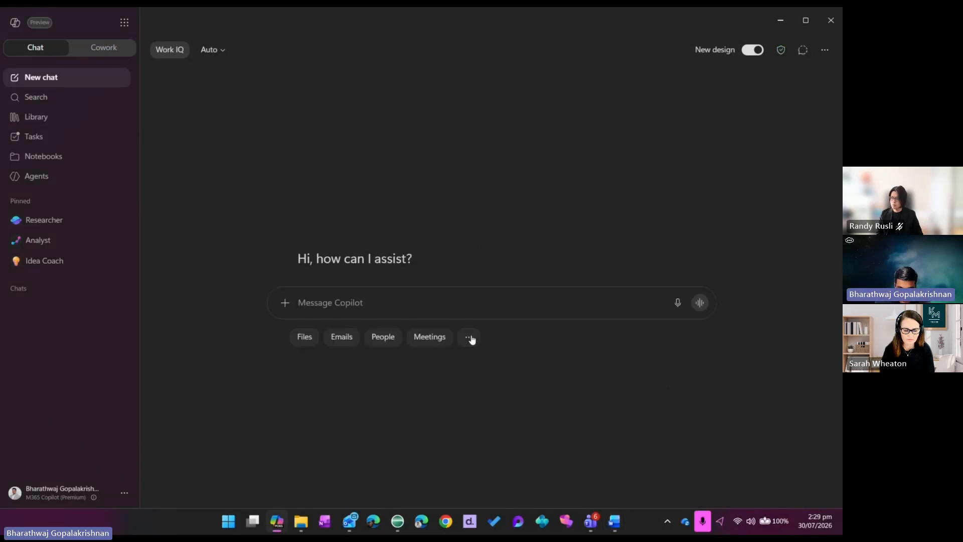
left_click(469, 338)
mouse_move(420, 192)
scroll(422, 192, "down", 1)
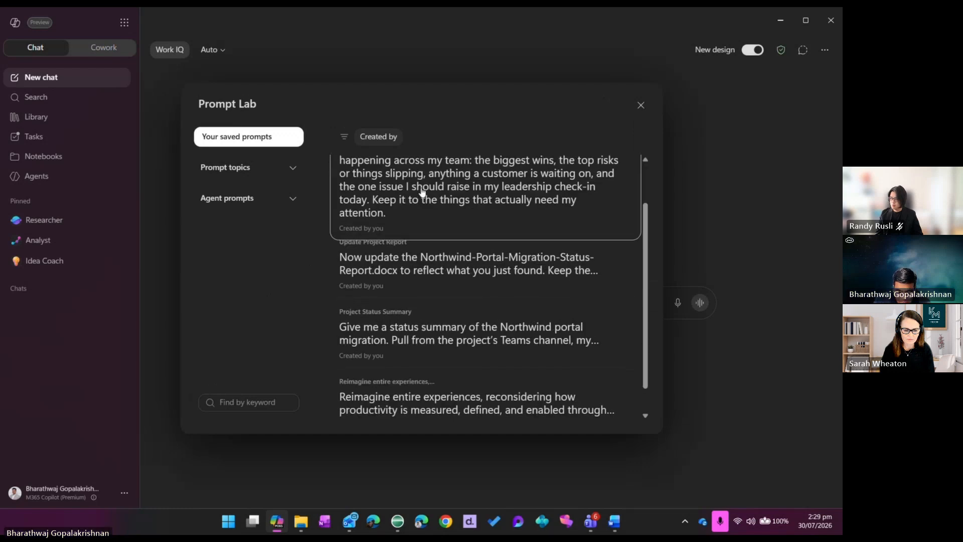
left_click(426, 195)
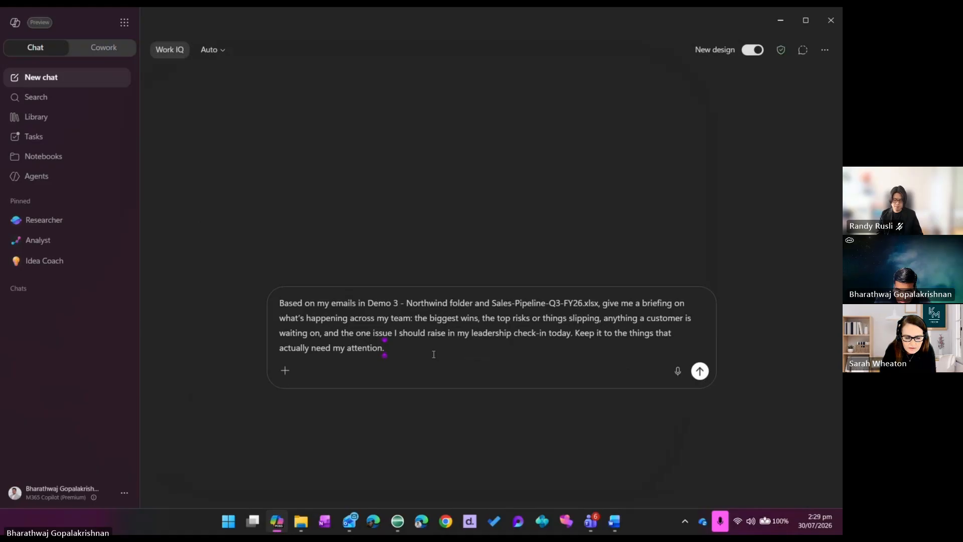
left_click_drag(434, 351, 249, 290)
key("BackSpace")
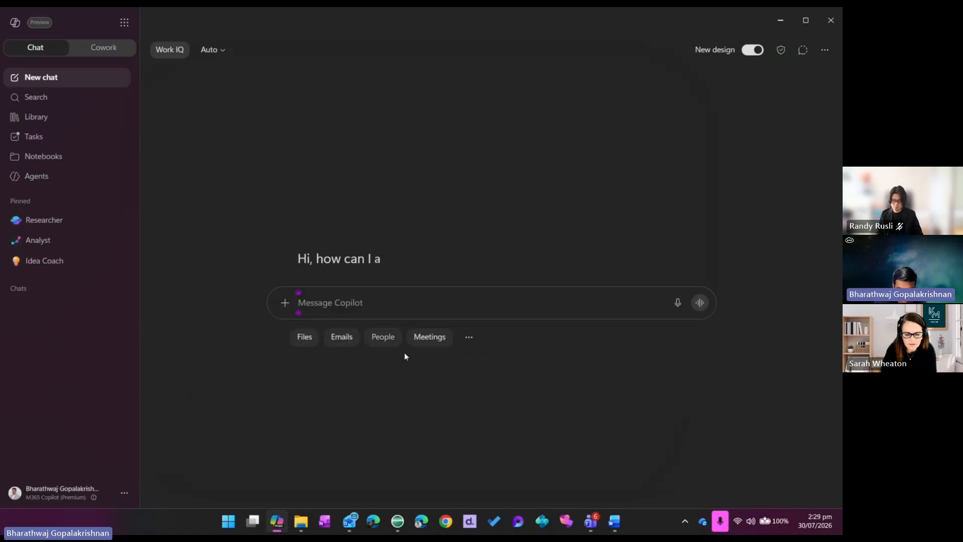
left_click(466, 338)
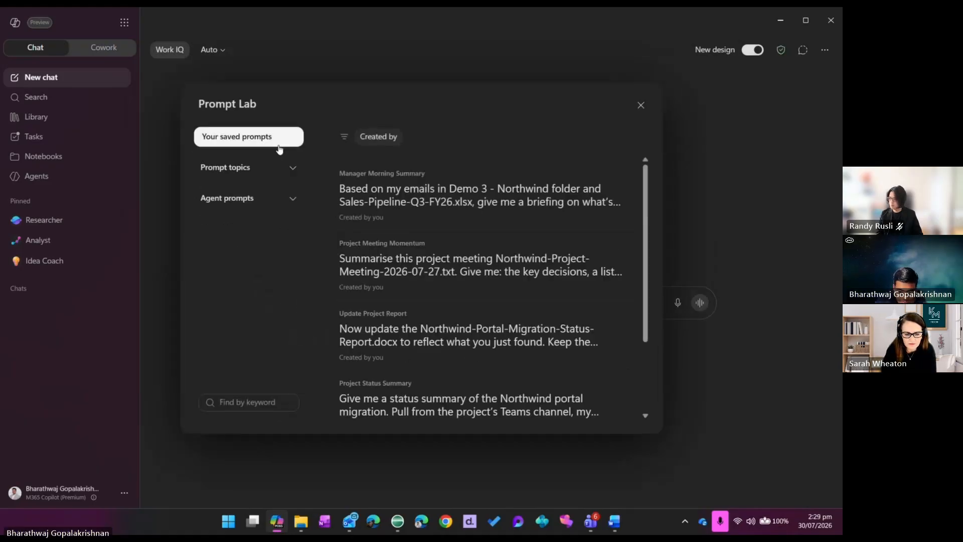
scroll(452, 273, "down", 1)
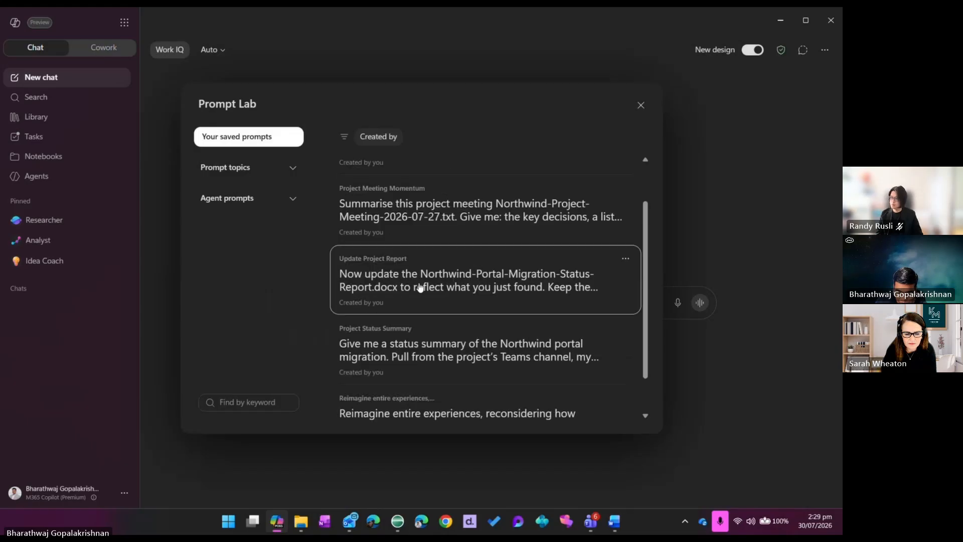
mouse_move(431, 300)
scroll(397, 286, "up", 3)
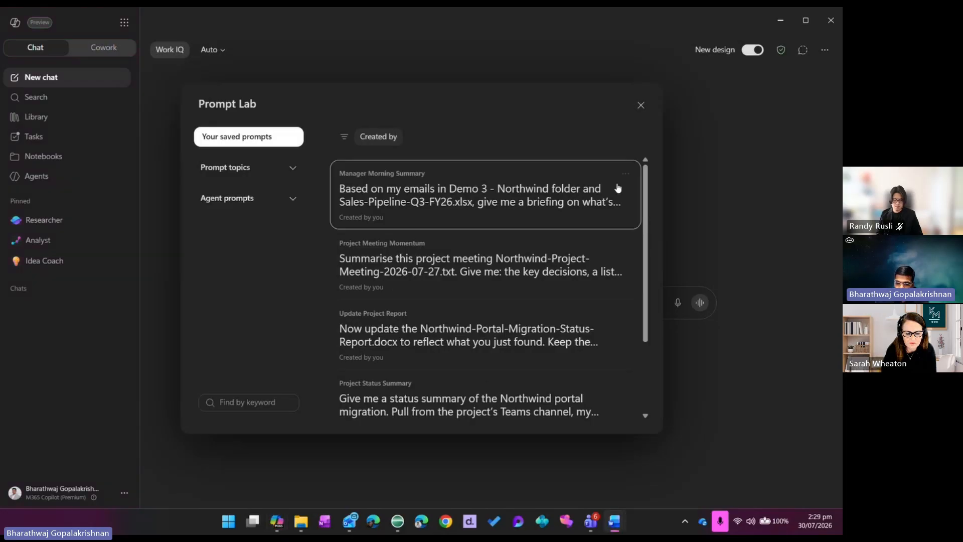
left_click(641, 105)
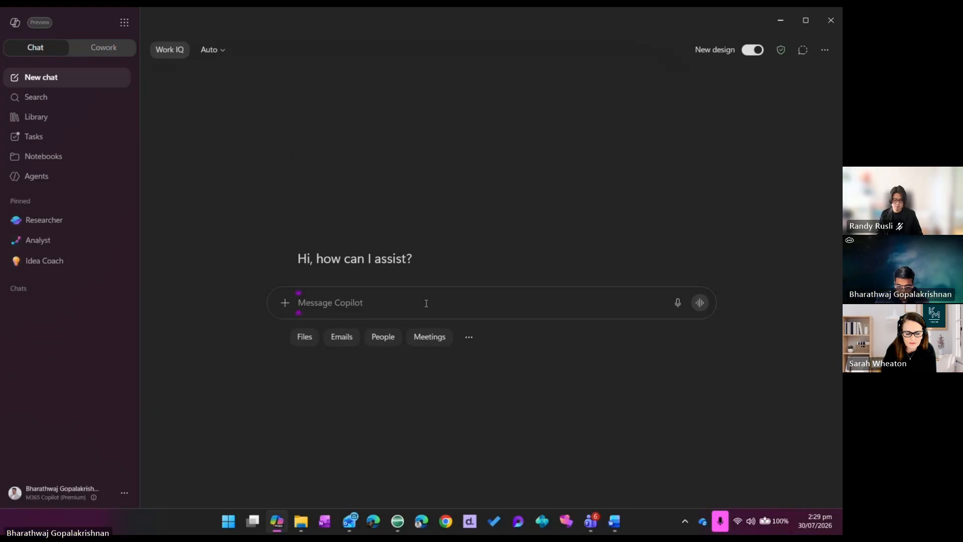
Try a project meeting summary and Teams recap prompt, replacing "project meeting" with a slash reference browsed among meetings, and clear the message
type("Summarise this project meeting. Give me: the key decisions, a list of action items with an owner and a due date for each, and any risks or blockers raised. Then draft a short, friendly recap message I can post in the project's Teams channel so everyone's aligned on who's doing what.")
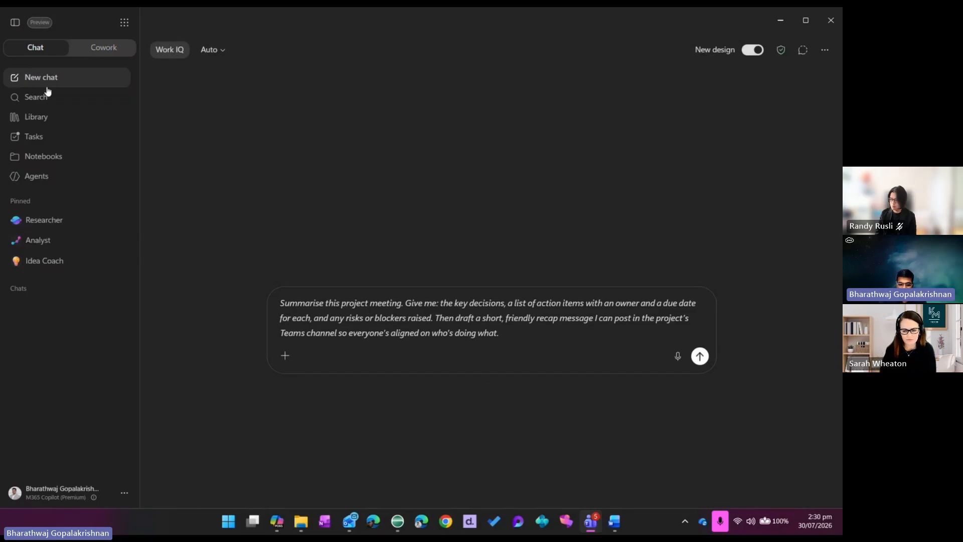
left_click(336, 305)
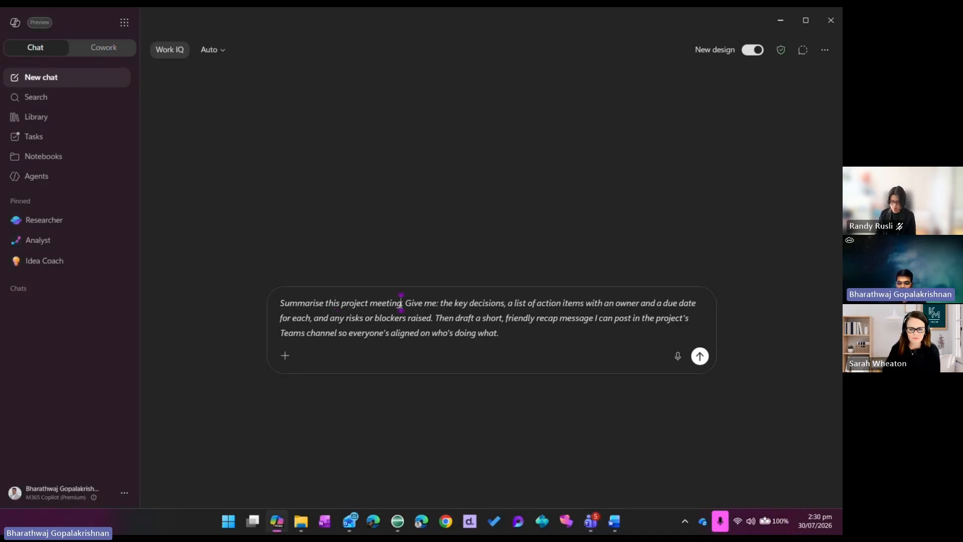
left_click_drag(401, 303, 343, 306)
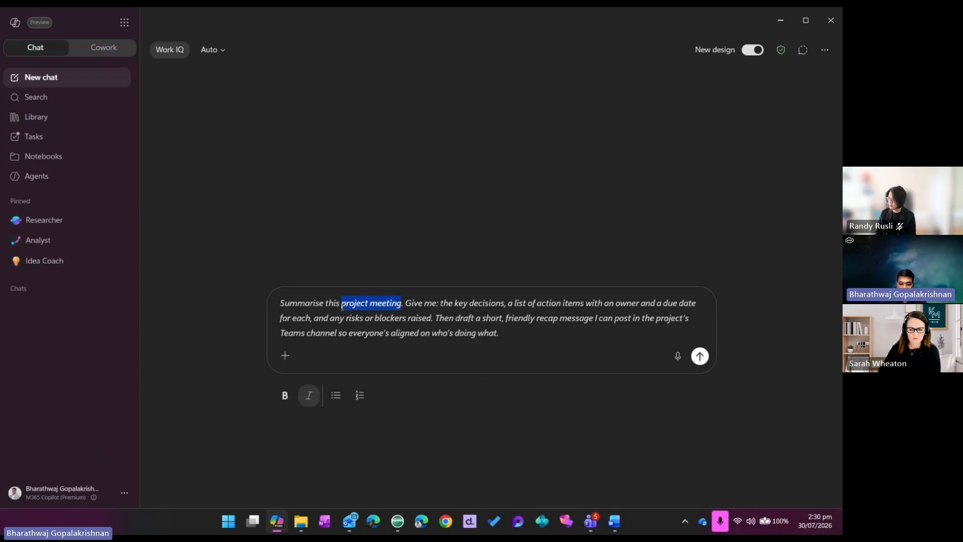
key("BackSpace")
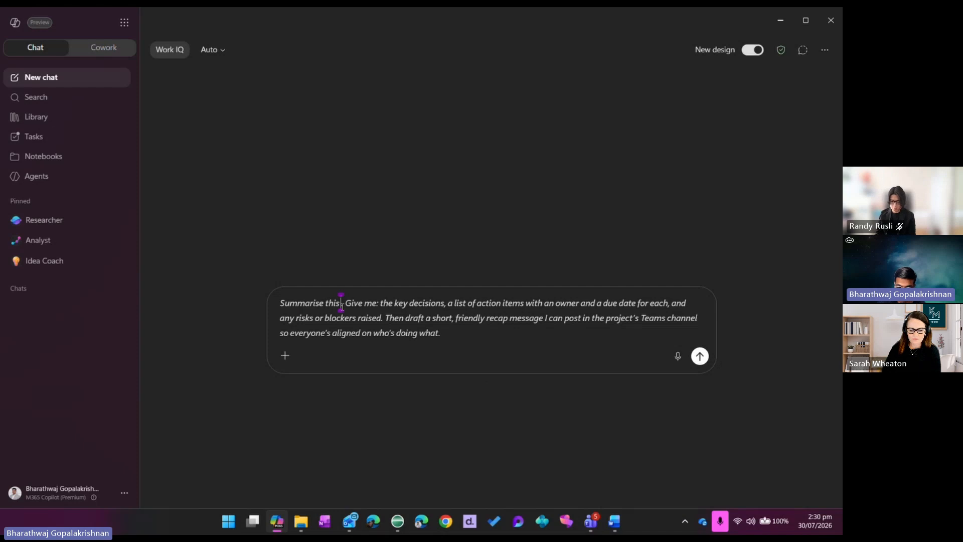
type("/")
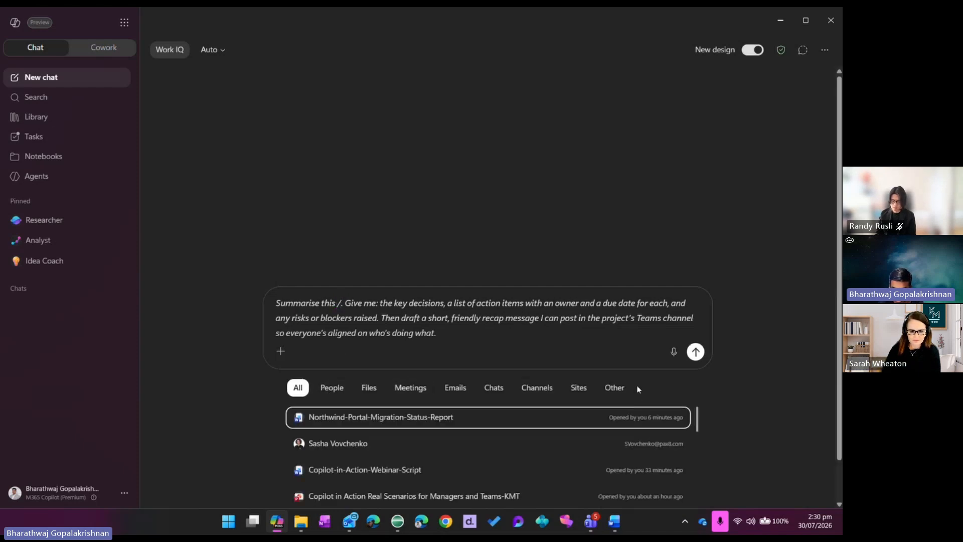
scroll(353, 386, "down", 2)
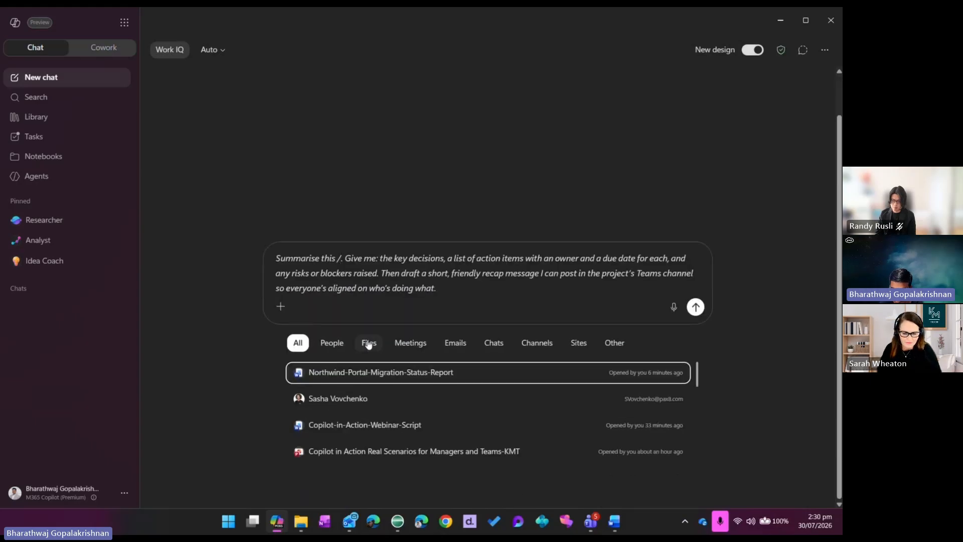
left_click(420, 353)
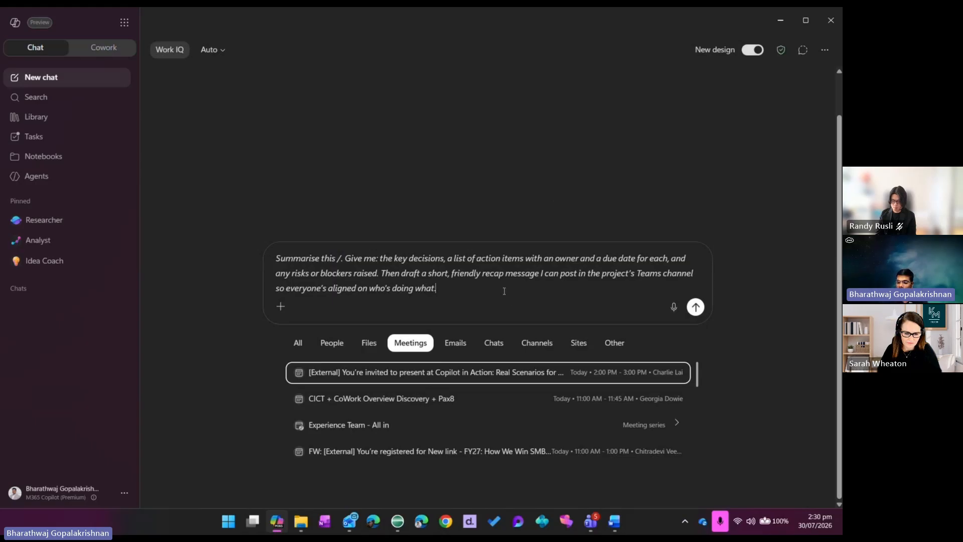
left_click_drag(482, 290, 228, 287)
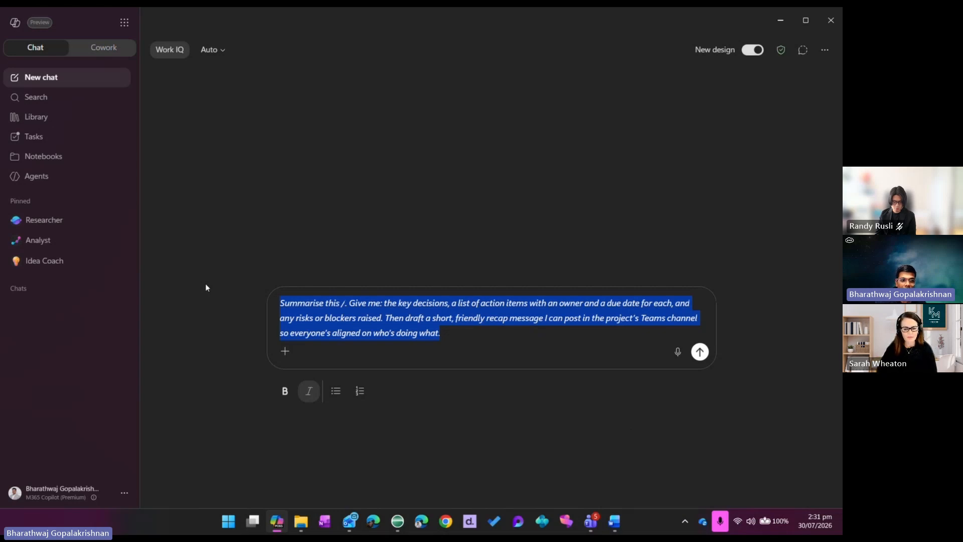
key("BackSpace")
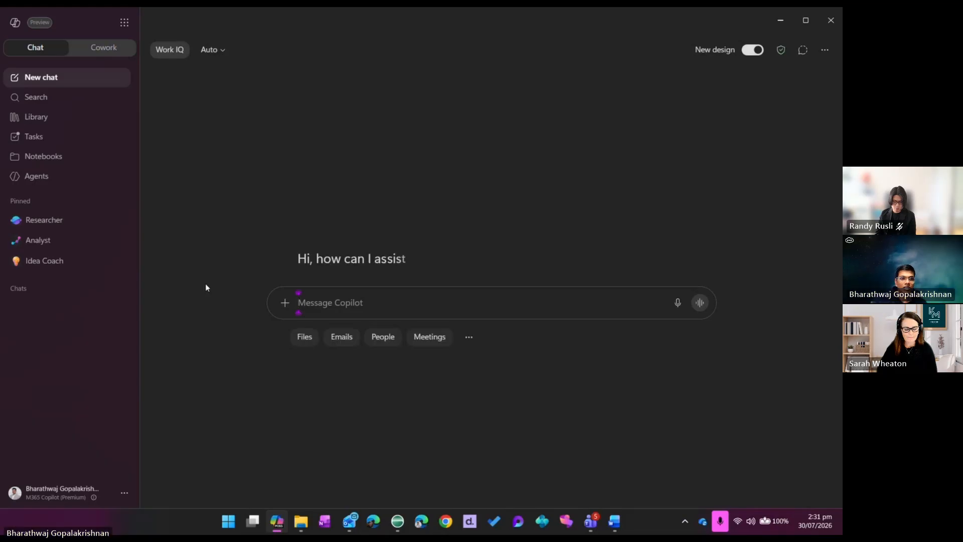
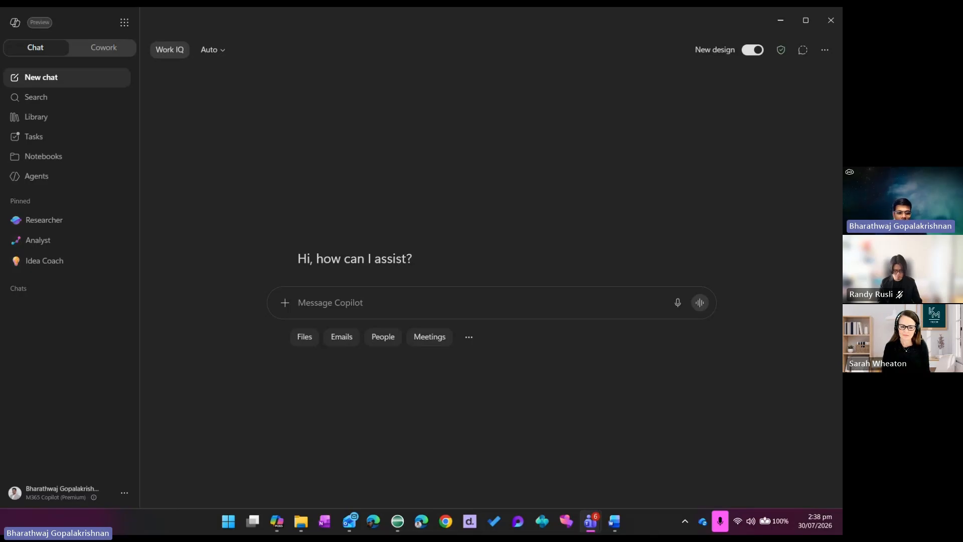
Load the saved Manager Morning Summary prompt into the message
left_click(469, 341)
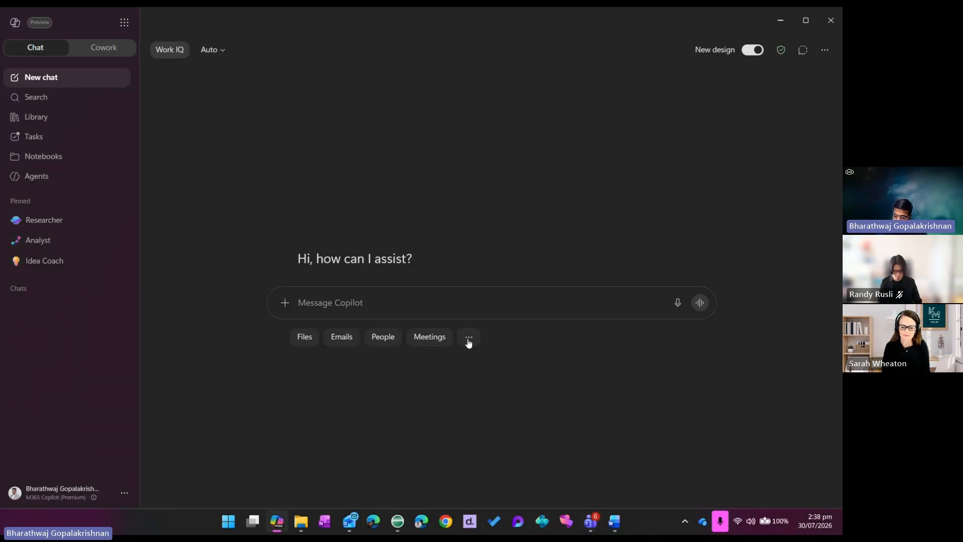
left_click(469, 341)
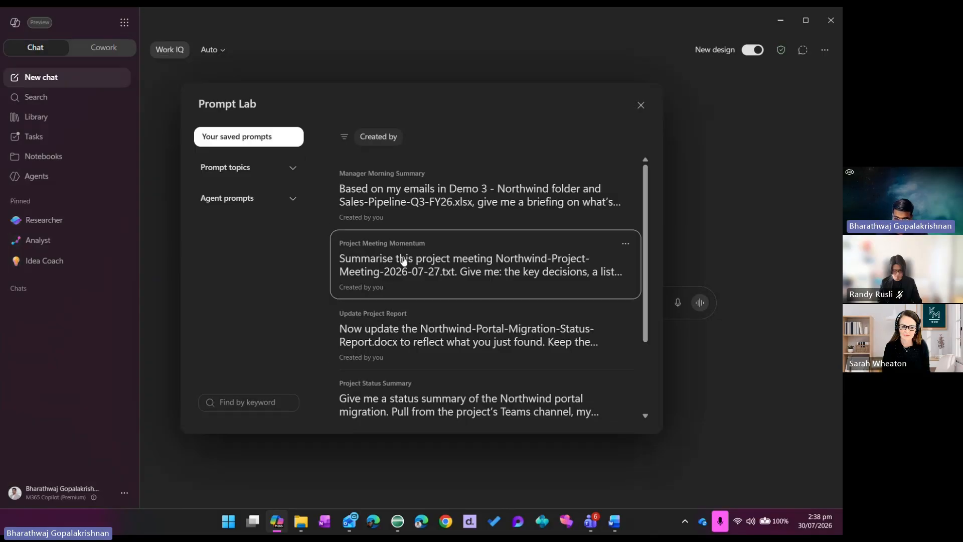
mouse_move(403, 198)
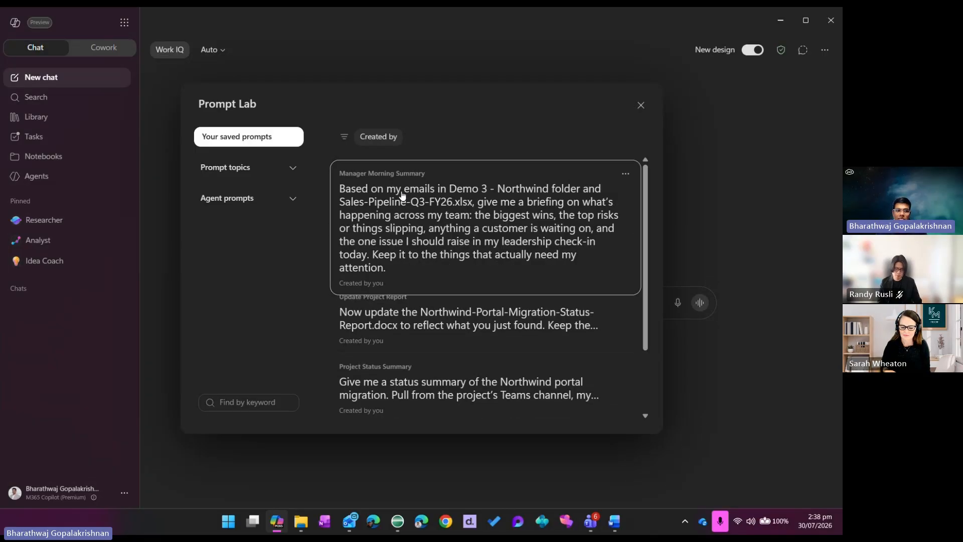
left_click(403, 196)
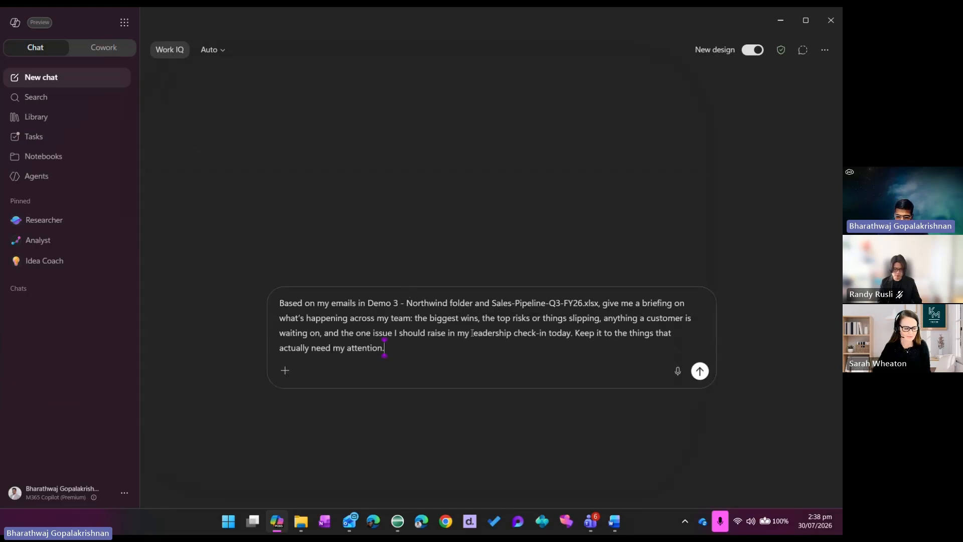
Try replacing "Demo 3 - Northwind folder" with a slash reference browsed among emails, and clear the message
left_click_drag(473, 303, 369, 302)
type("/")
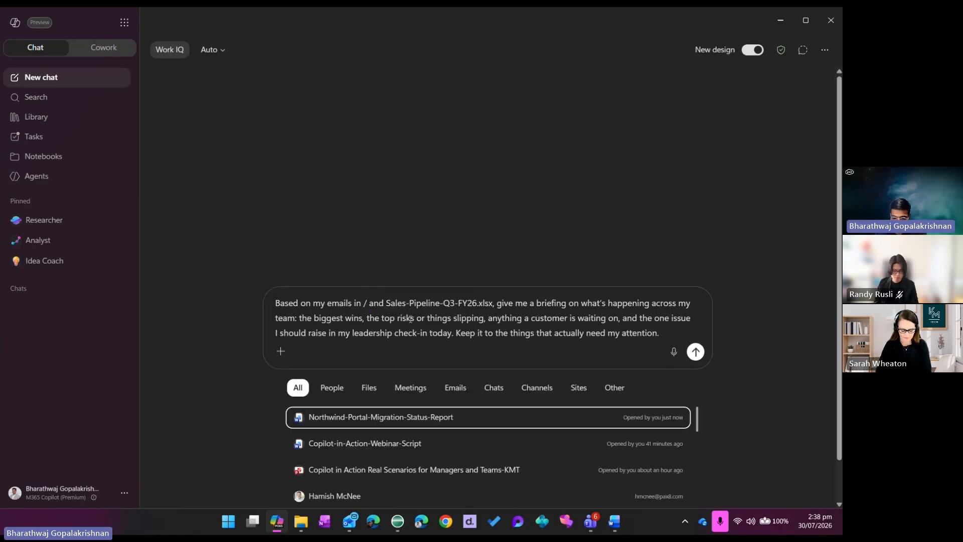
left_click(456, 388)
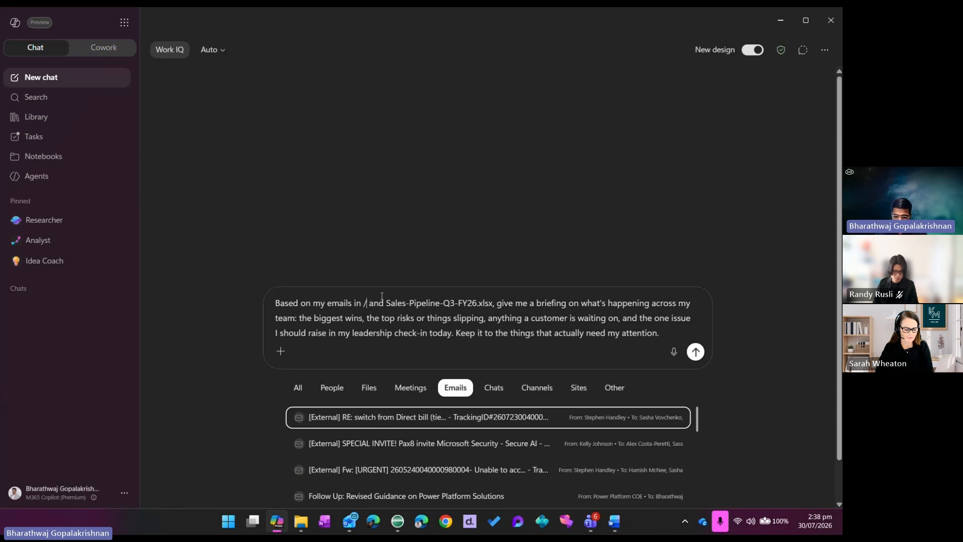
key("BackSpace")
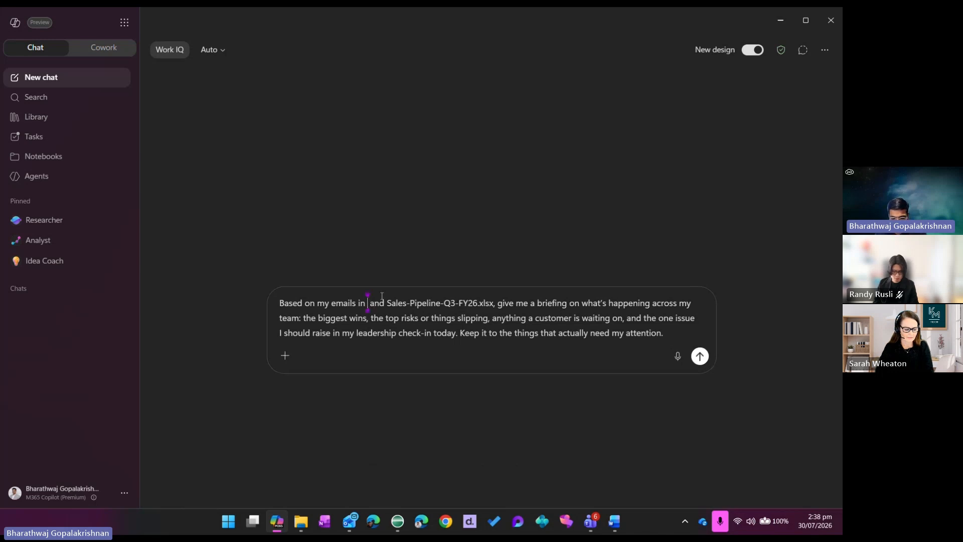
type("Summarise this project meeting. Give me: the key decisions, a list of action items with an owner and a due date for each, and any risks or blockers raised. Then draft a short, friendly recap message I can post in the project’s Teams channel so everyone’s aligned on who’s doing what.")
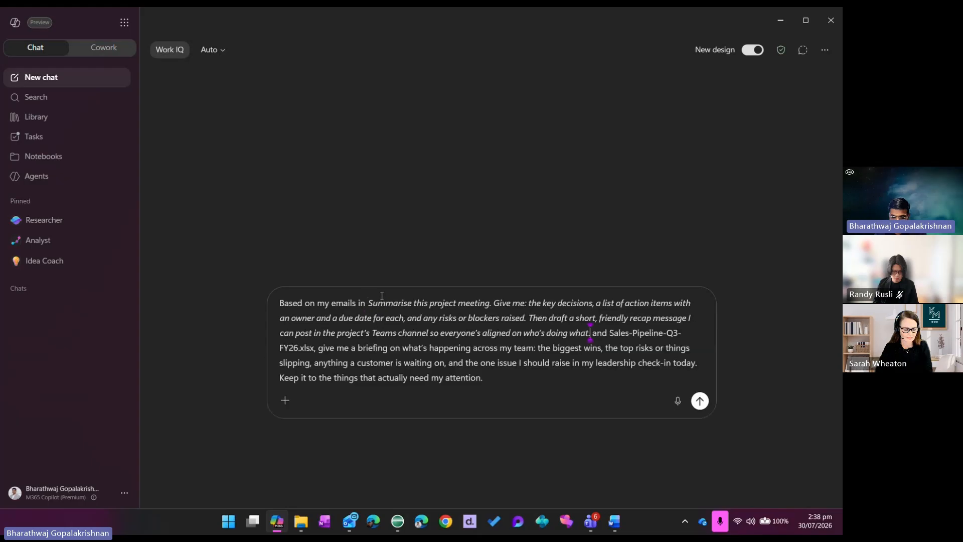
key("ctrl+z")
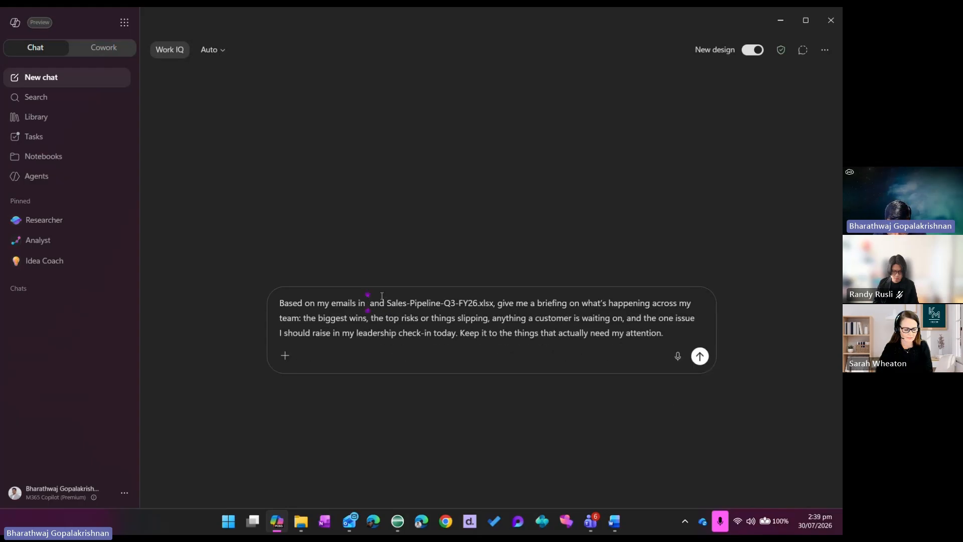
key("ctrl+a")
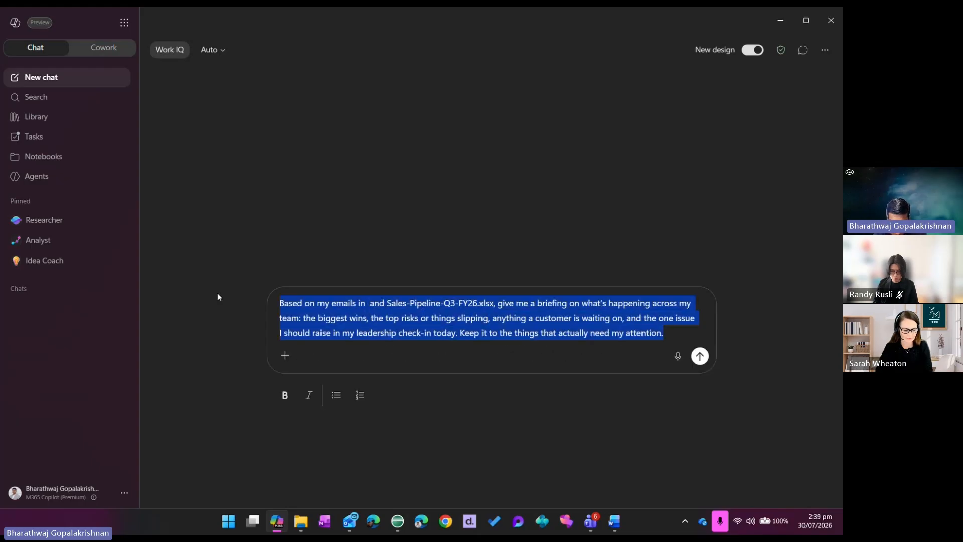
key("BackSpace")
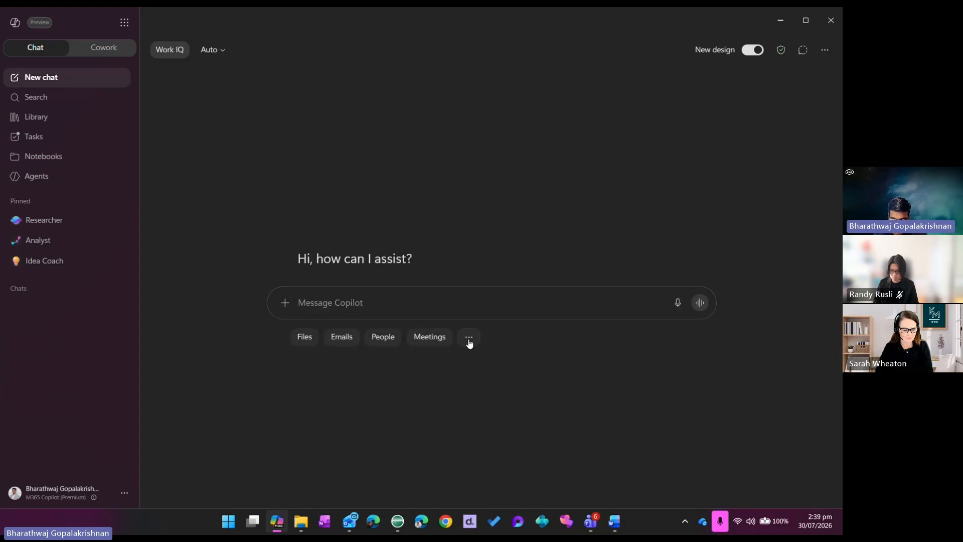
left_click(468, 338)
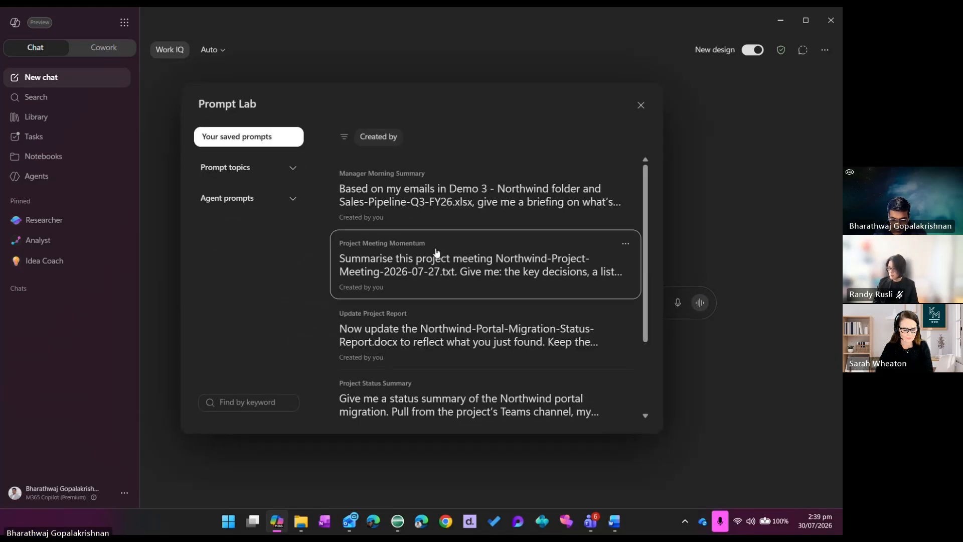
left_click(437, 252)
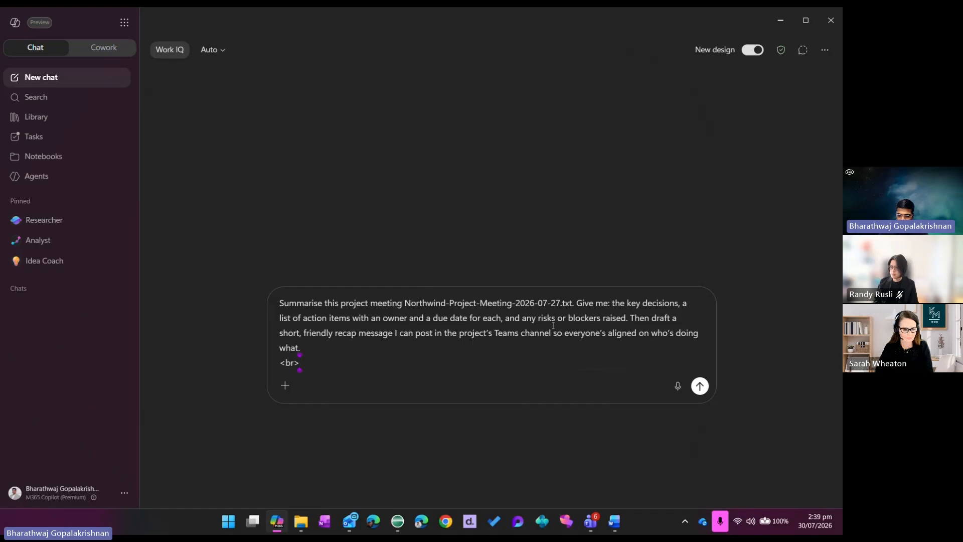
left_click_drag(446, 362, 280, 302)
left_click_drag(301, 363, 261, 296)
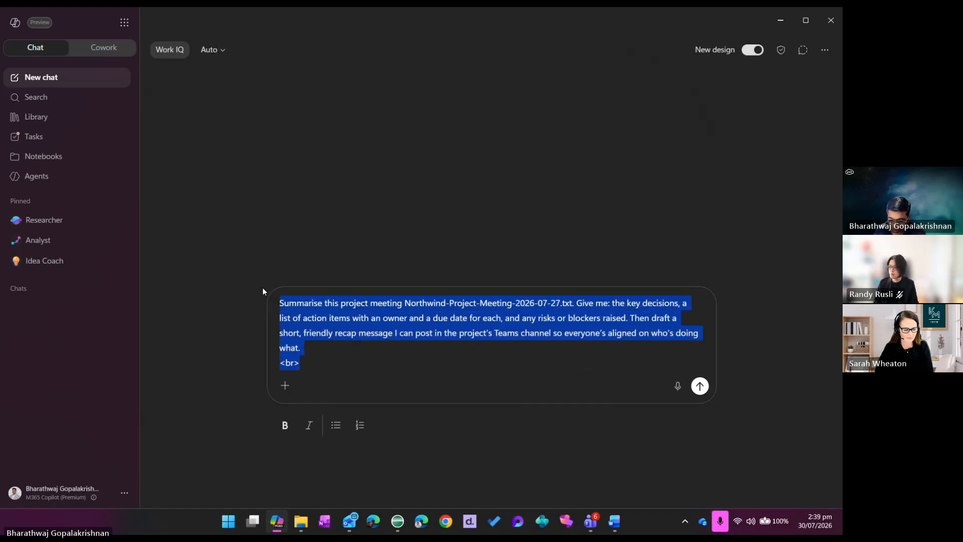
key("BackSpace")
Load the saved Manager Morning Summary prompt and remove the Sales-Pipeline-Q3-FY26.xlsx file name from its text
left_click(466, 337)
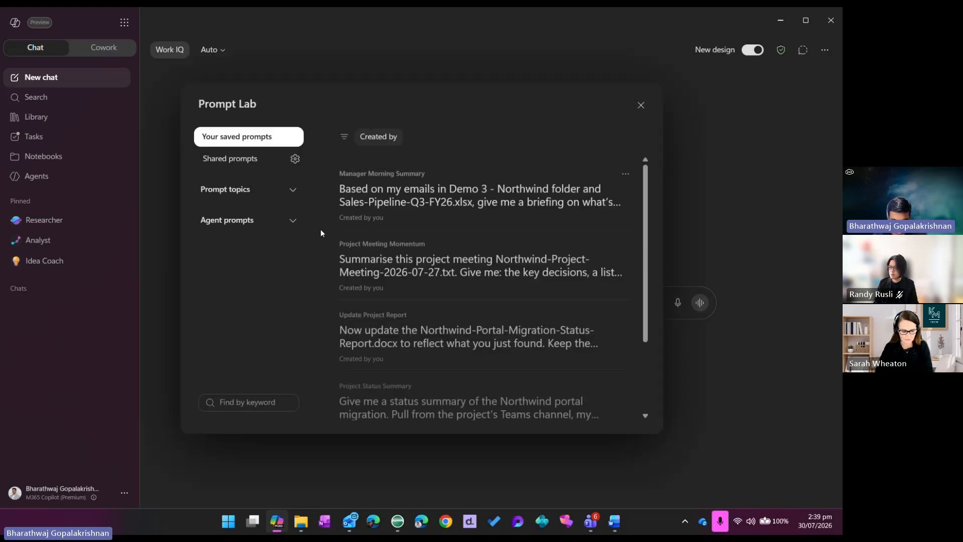
left_click(415, 180)
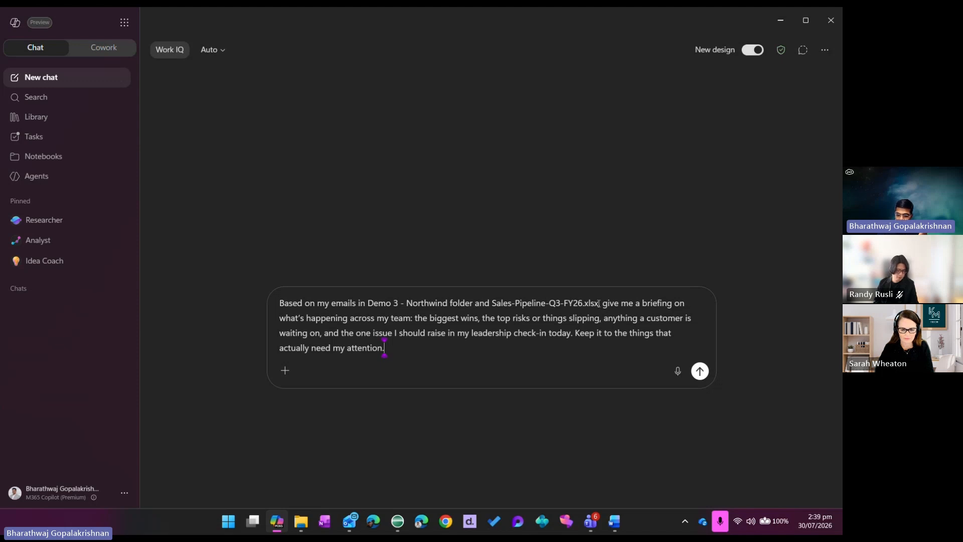
left_click_drag(598, 303, 491, 301)
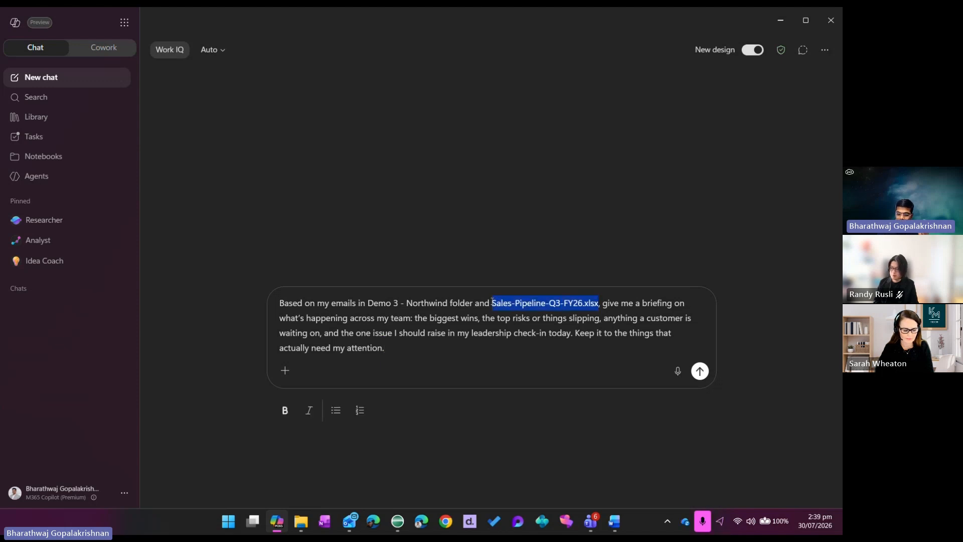
key("BackSpace")
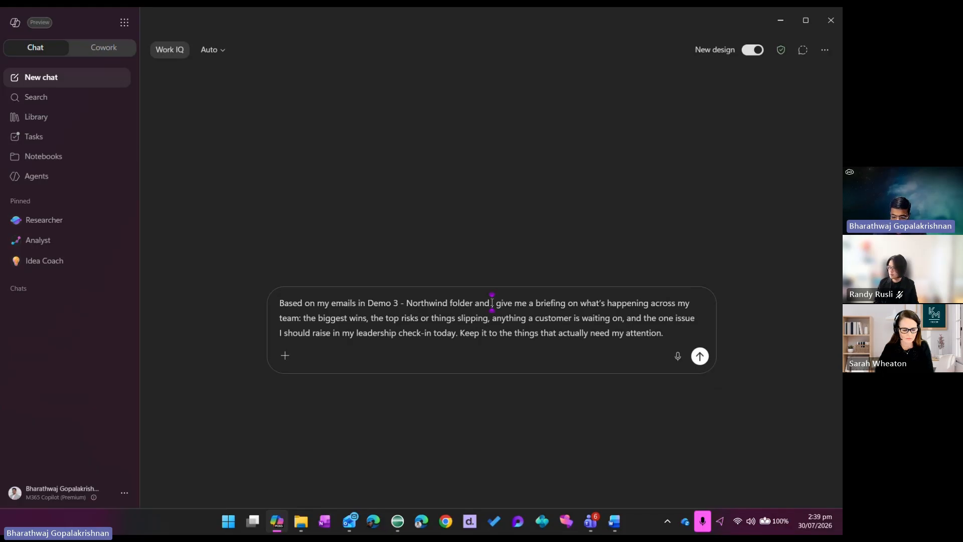
type("/")
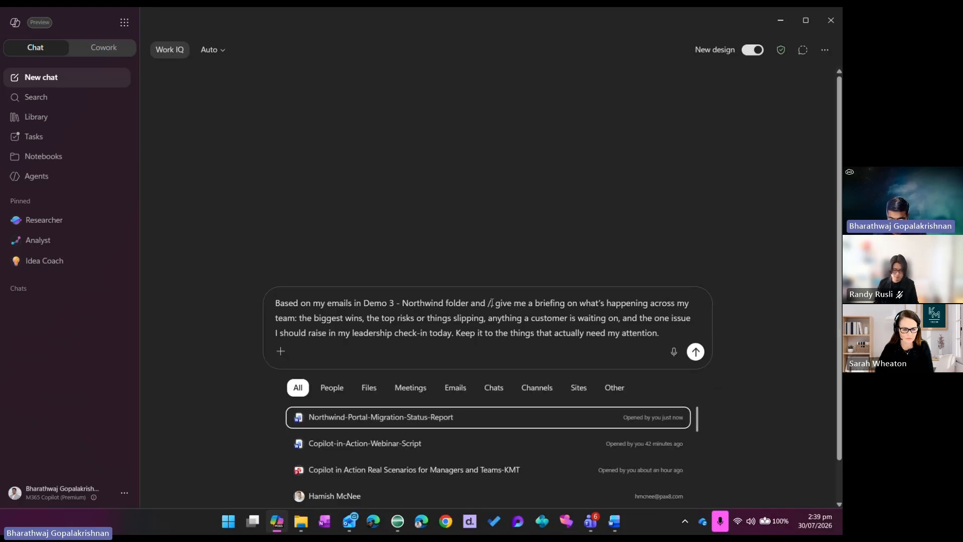
left_click(369, 388)
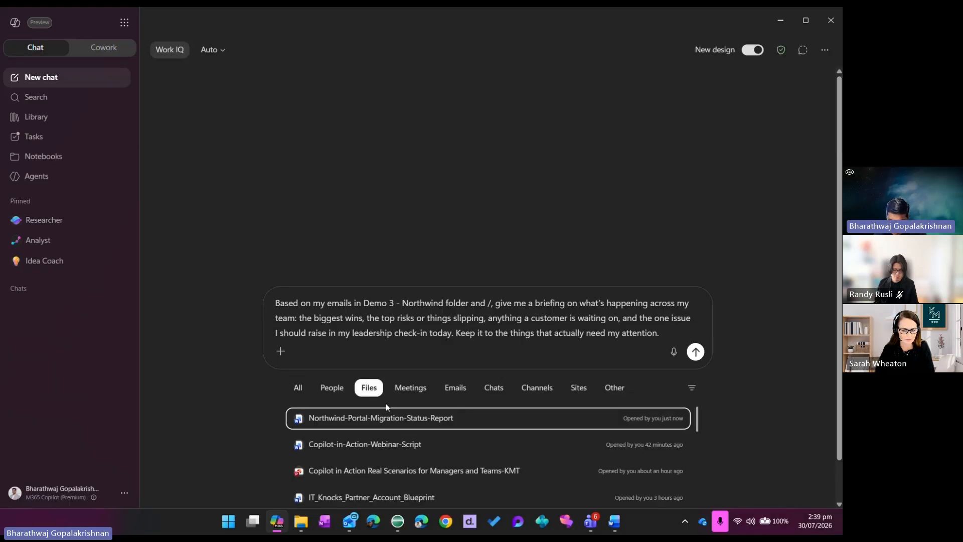
scroll(436, 438, "down", 3)
scroll(437, 438, "down", 1)
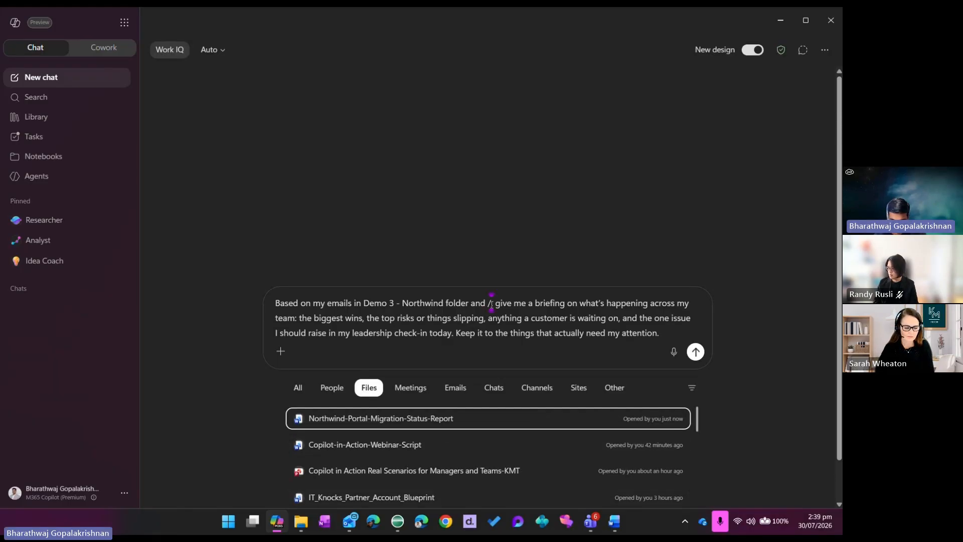
key("Escape")
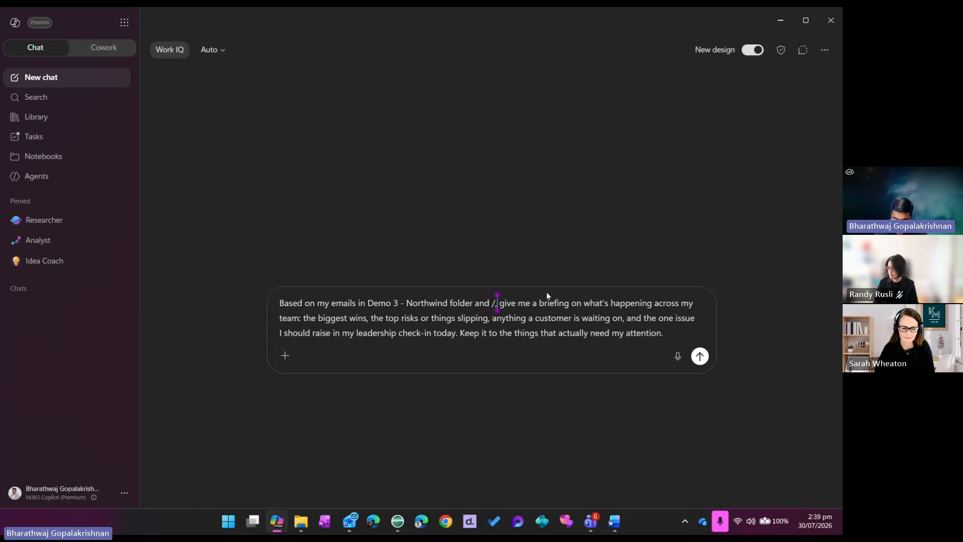
key("BackSpace")
Insert a slash reference to the most recently opened Sales-Pipeline-Q3-FY26 file after "Northwind folder and", filtering files by "Sa"
type("/")
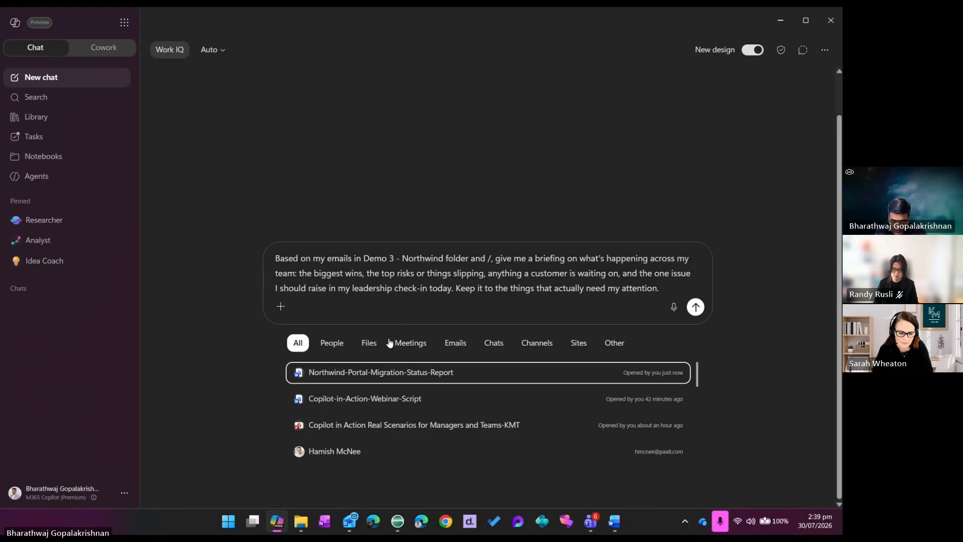
left_click(369, 342)
scroll(422, 393, "down", 6)
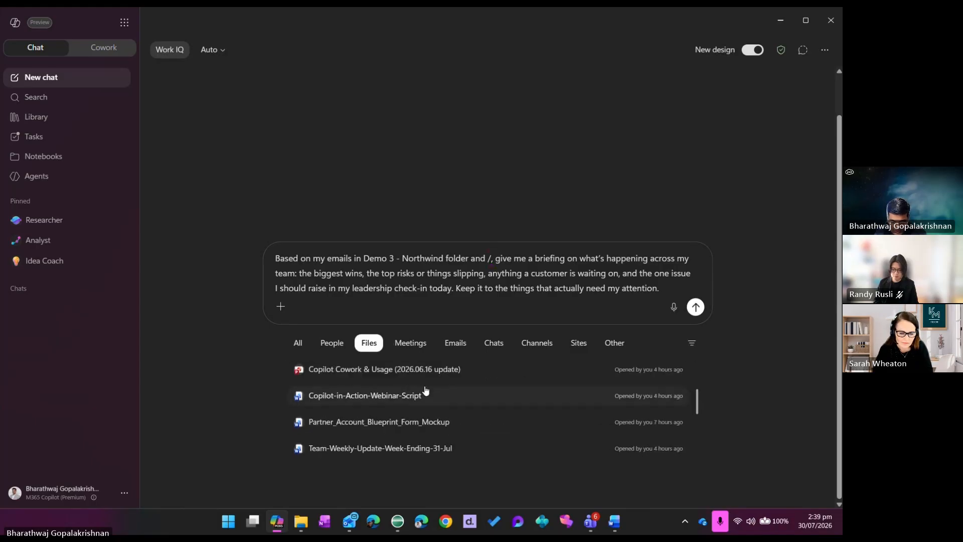
scroll(430, 386, "down", 1)
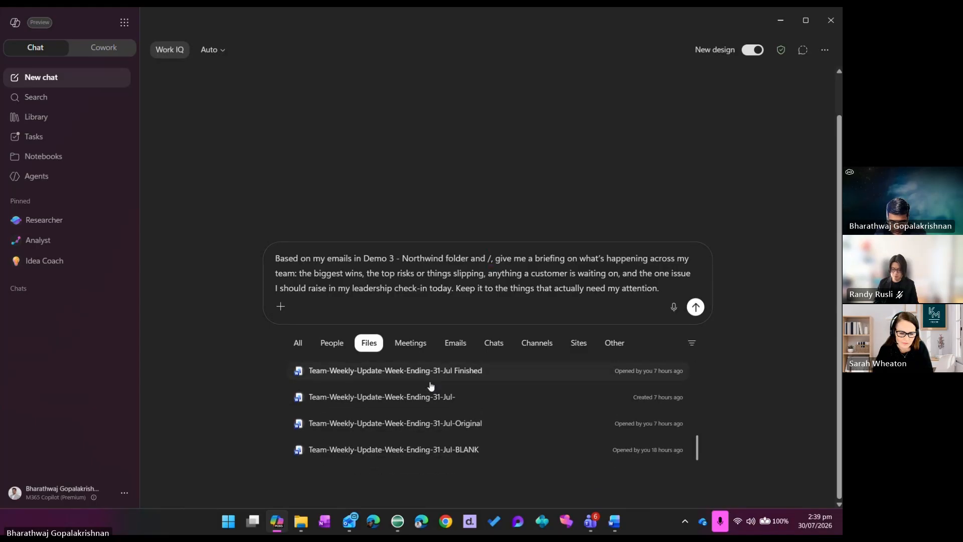
scroll(444, 388, "up", 8)
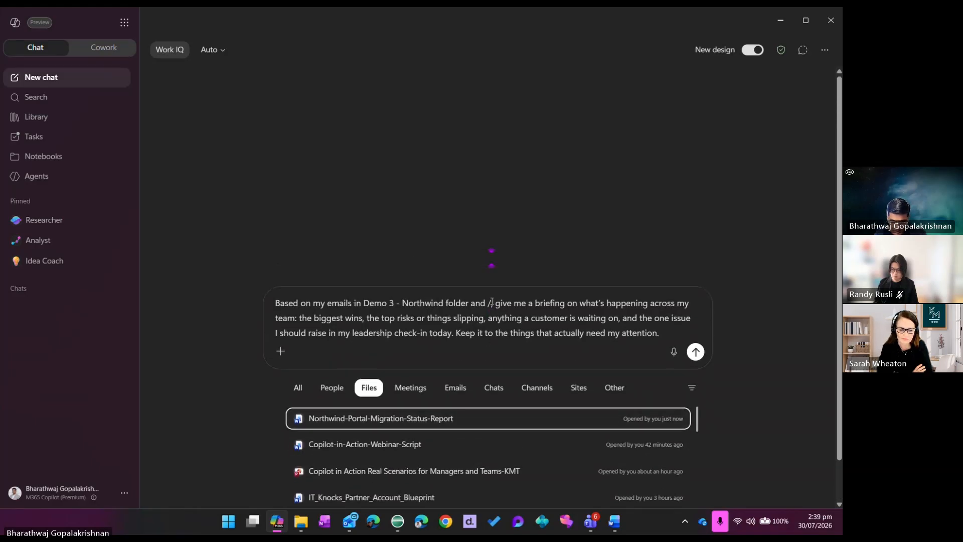
type("S")
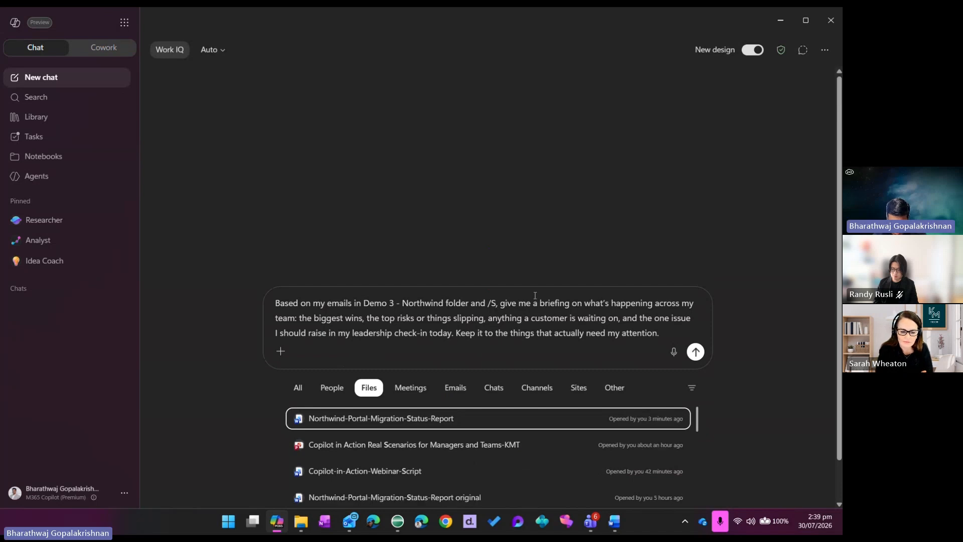
type("a")
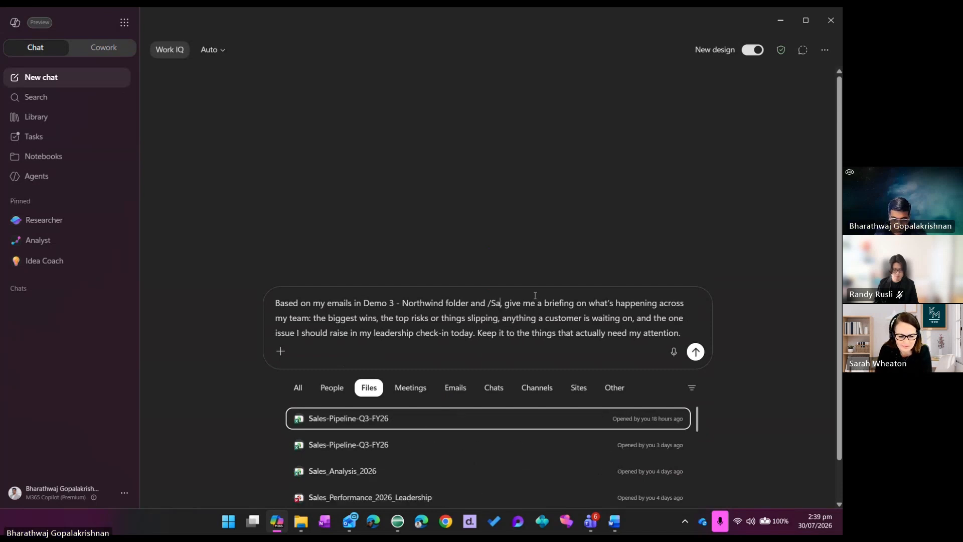
left_click(396, 422)
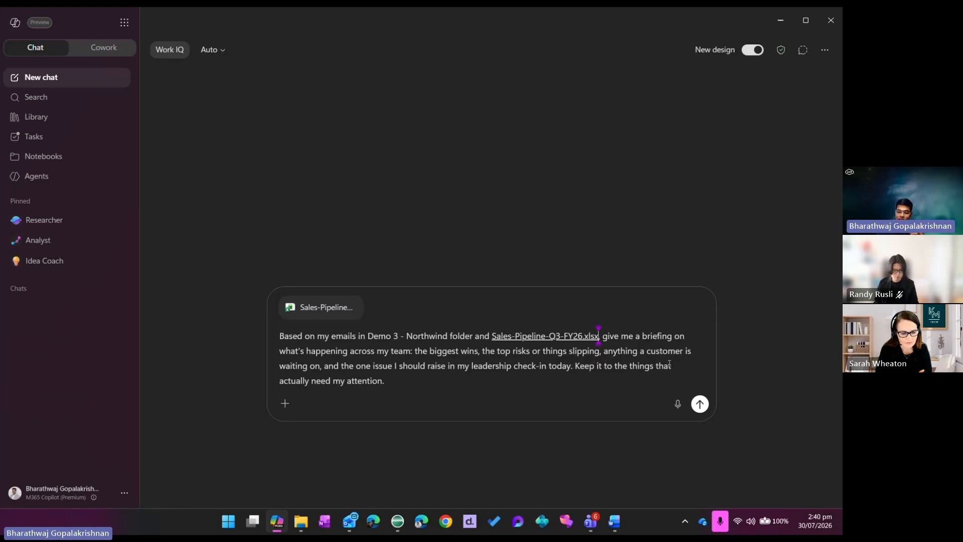
key("BackSpace")
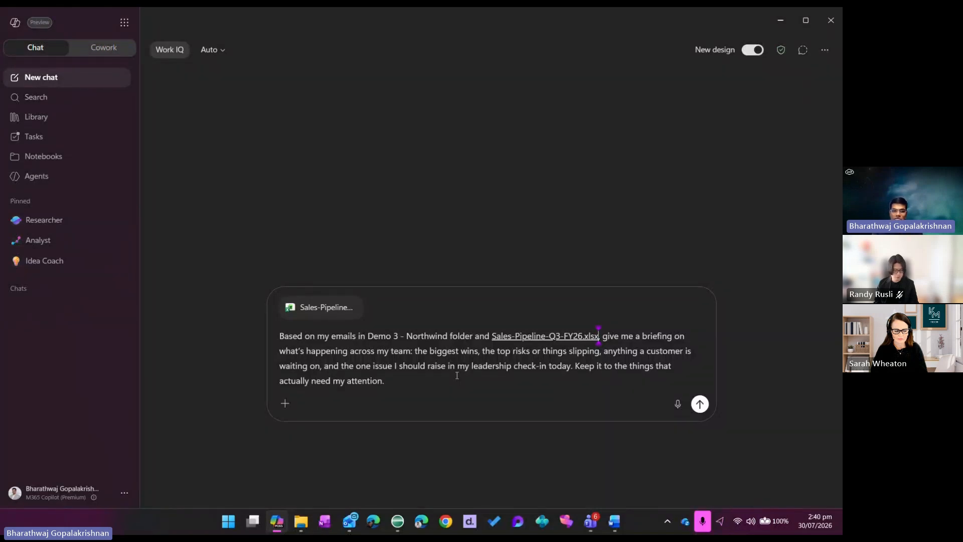
key("BackSpace")
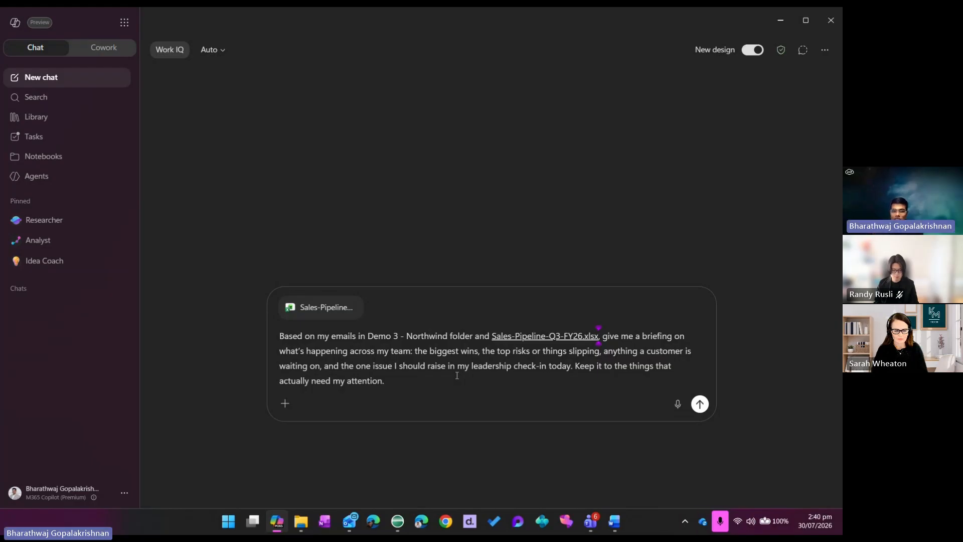
type(",")
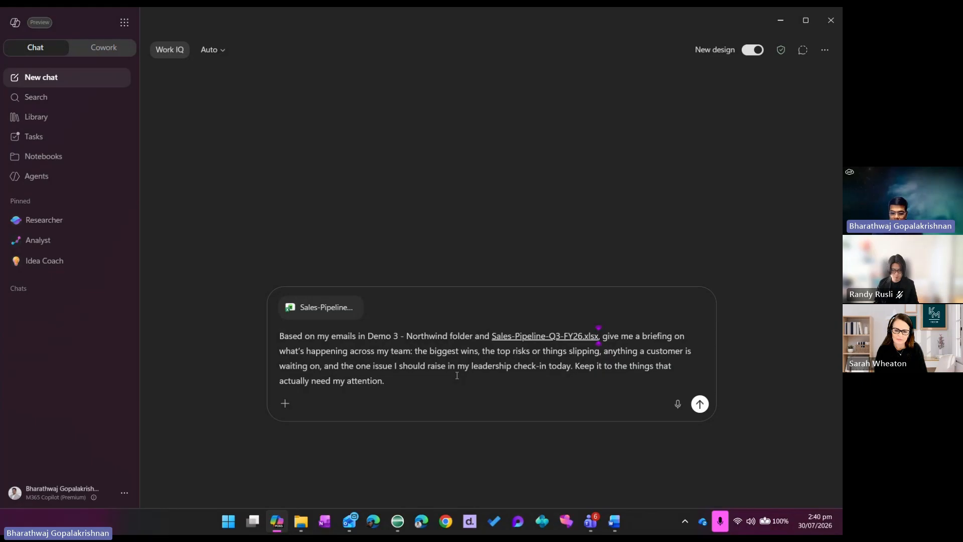
type(",")
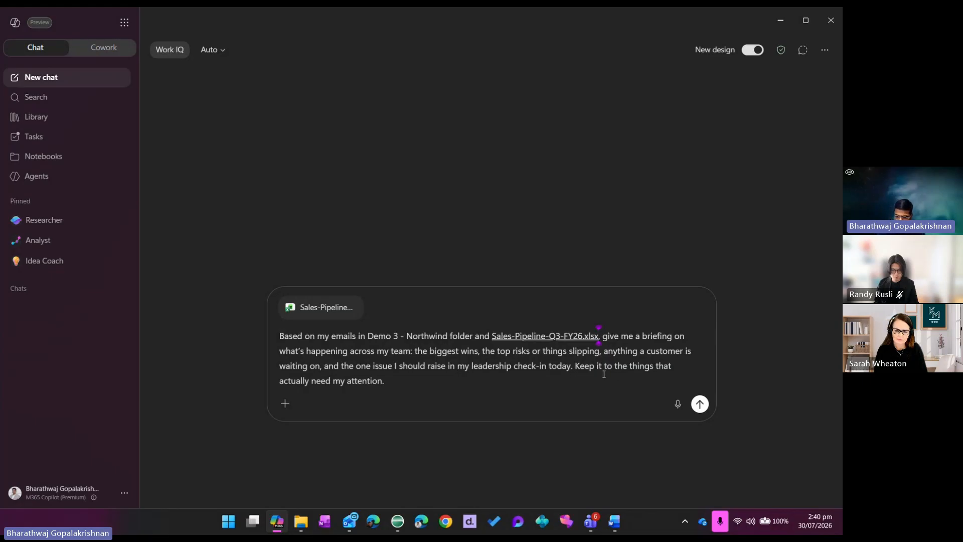
type(",")
left_click_drag(576, 366, 677, 376)
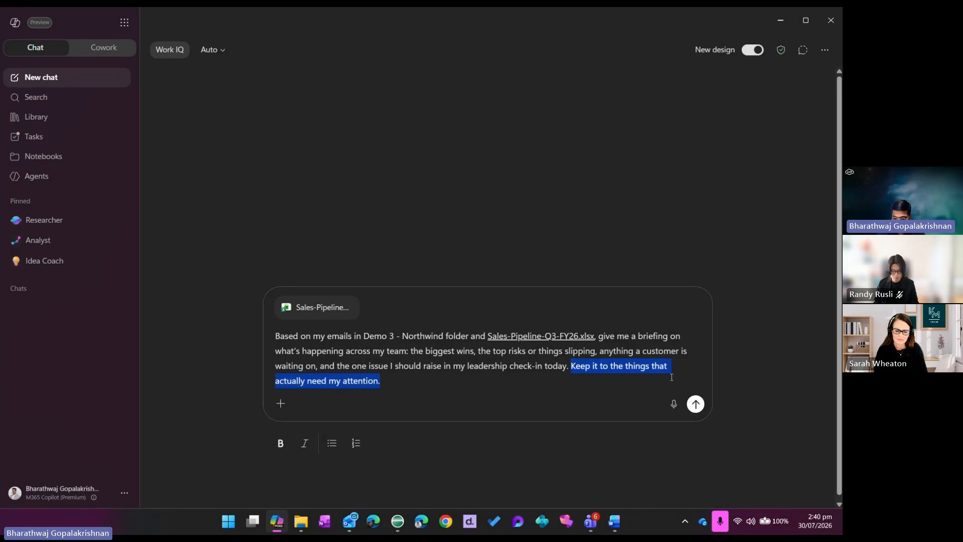
left_click(516, 381)
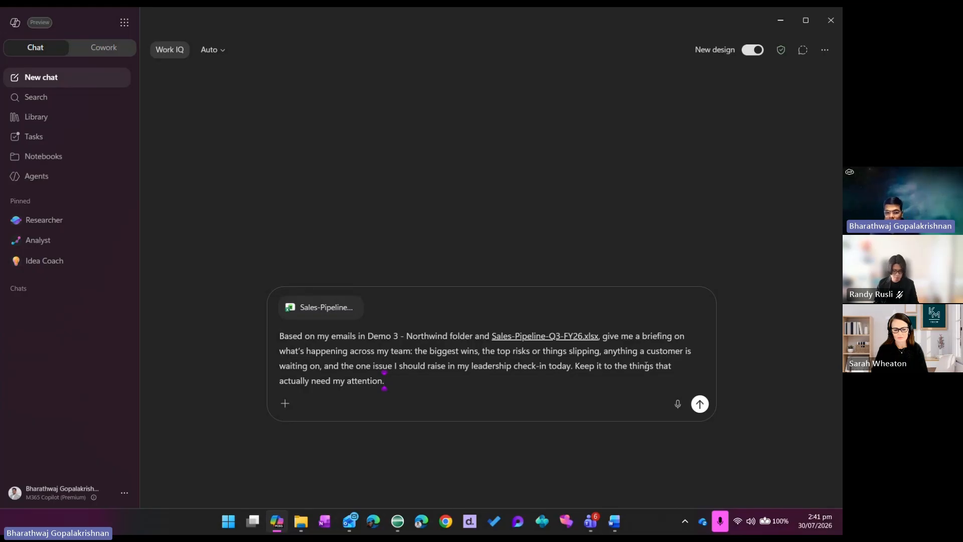
Submit the manager briefing prompt with the Sales-Pipeline-Q3-FY26 file and read the biggest wins section of the reply
left_click(700, 404)
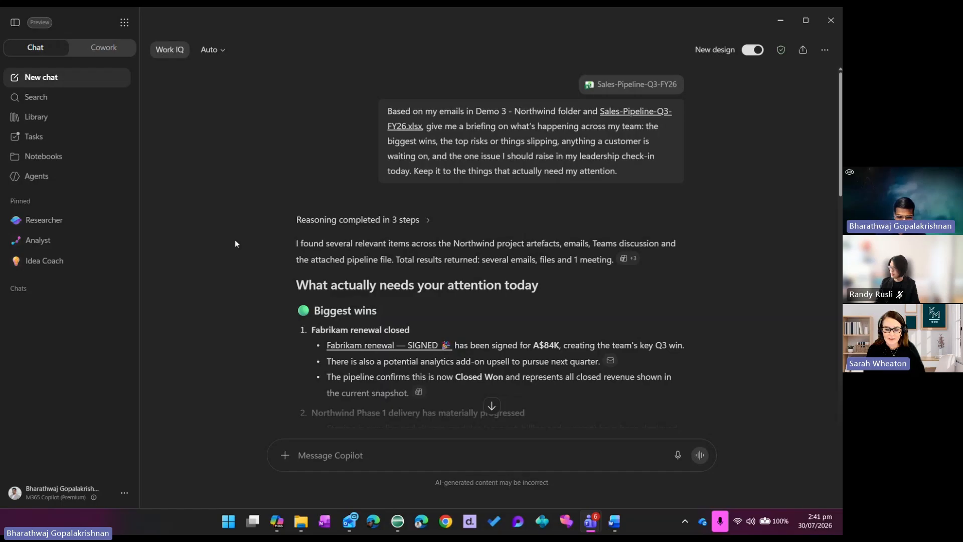
scroll(248, 226, "down", 1)
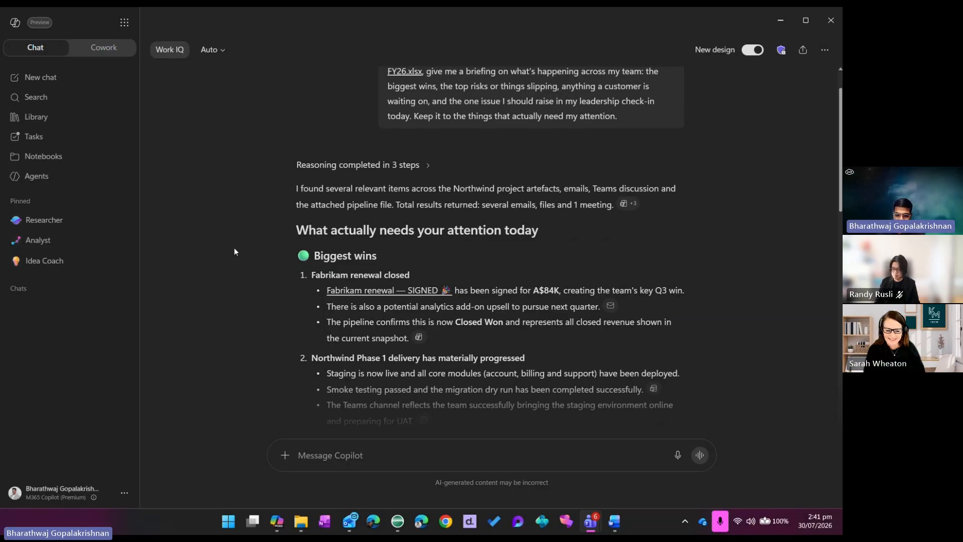
scroll(241, 251, "up", 1)
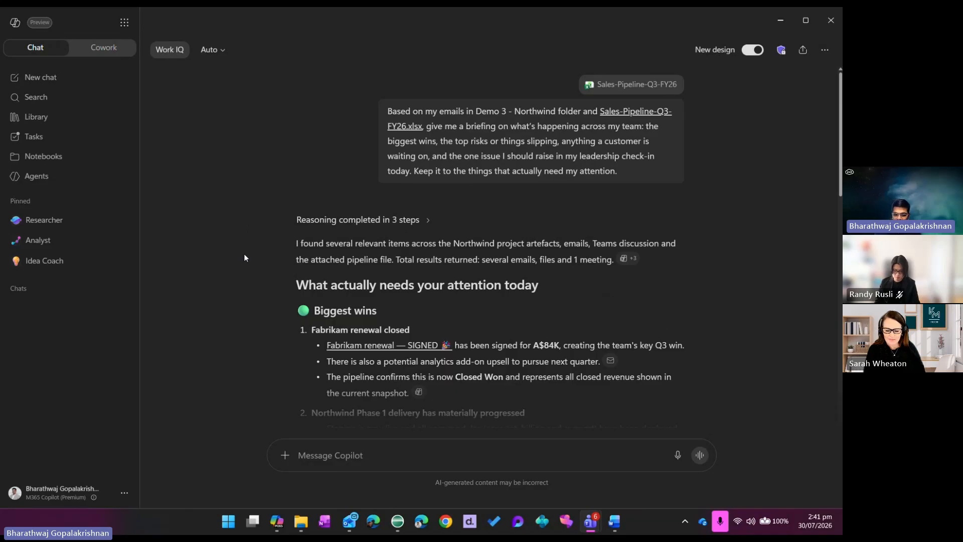
scroll(288, 274, "down", 3)
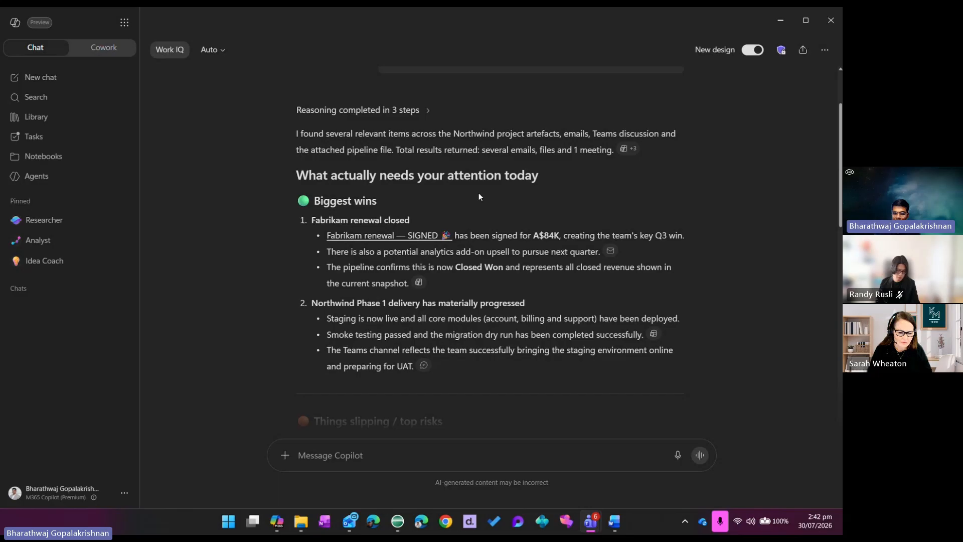
scroll(458, 198, "down", 1)
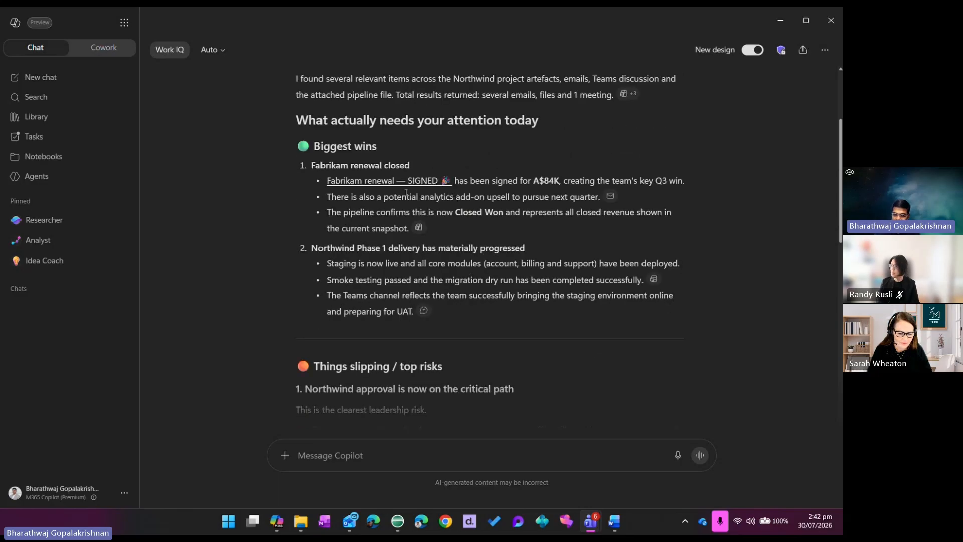
mouse_move(427, 180)
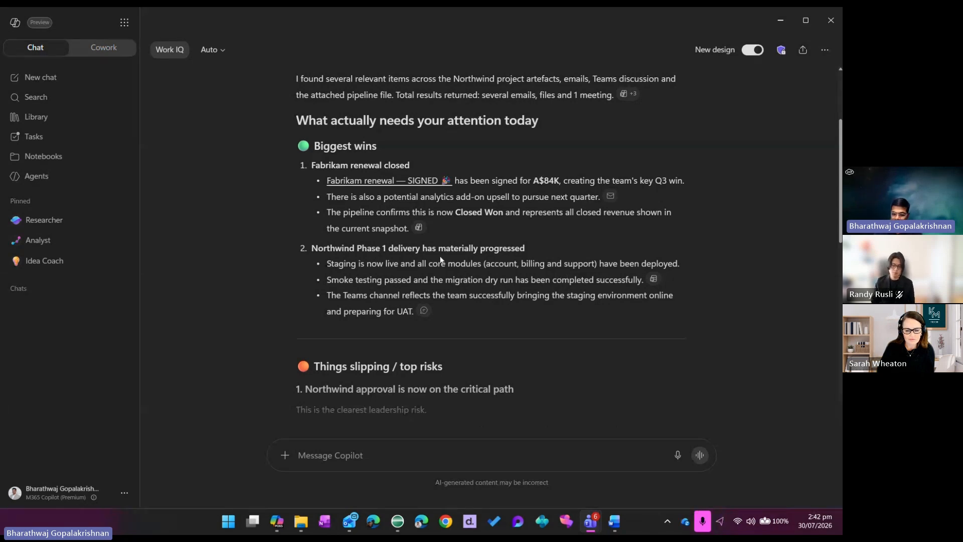
Examine the briefing's top risks, customers waiting, the one issue for the leadership check-in and the executive talking track
scroll(497, 254, "down", 2)
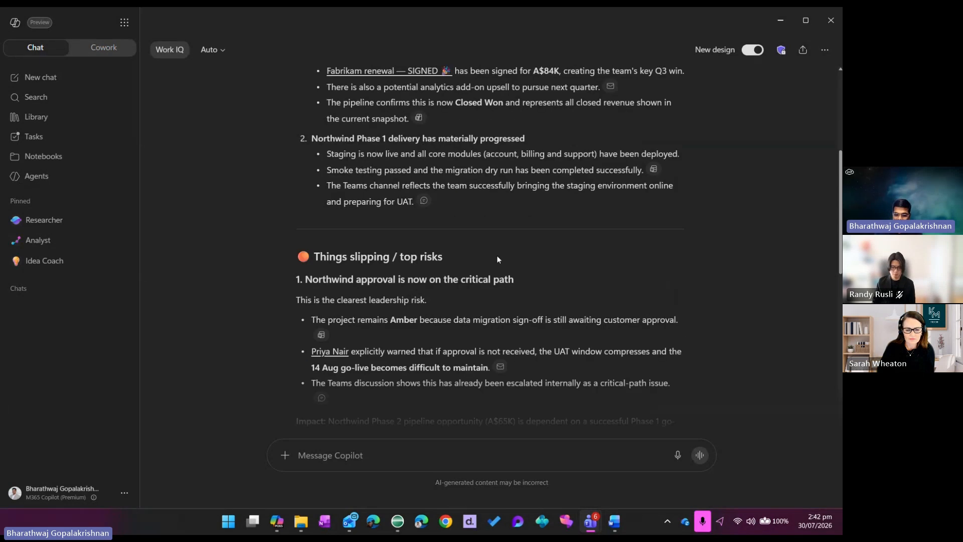
scroll(496, 255, "up", 1)
scroll(497, 254, "down", 2)
scroll(498, 258, "down", 1)
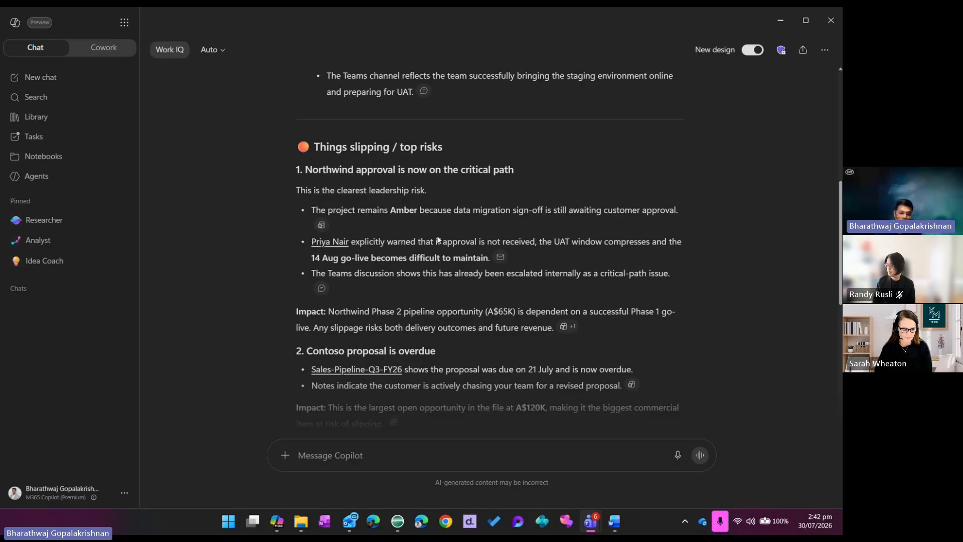
scroll(438, 240, "down", 1)
scroll(437, 236, "down", 2)
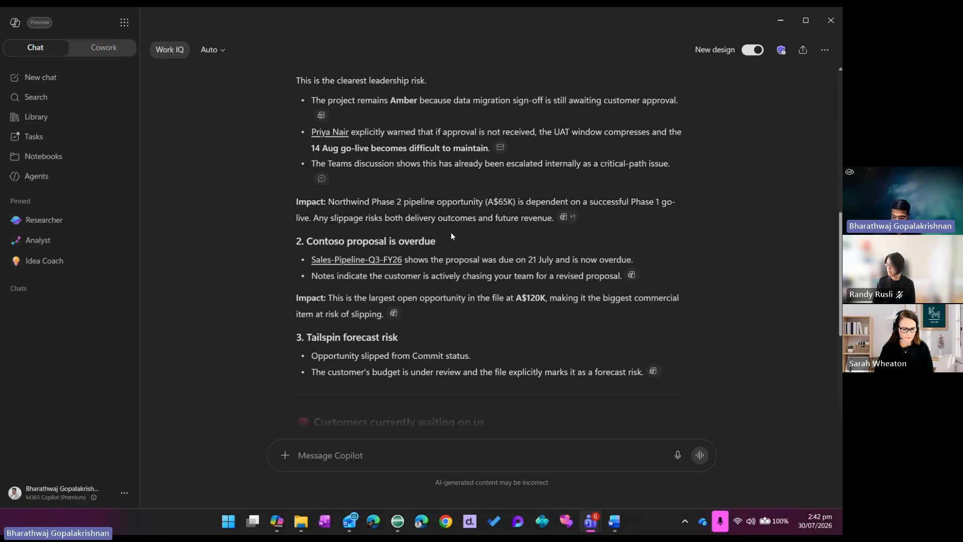
scroll(476, 228, "down", 4)
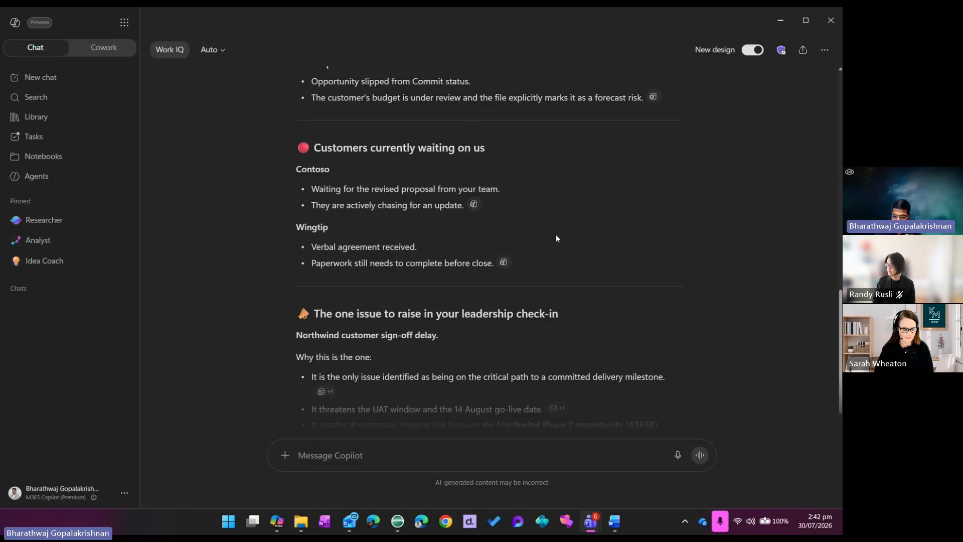
scroll(555, 234, "down", 3)
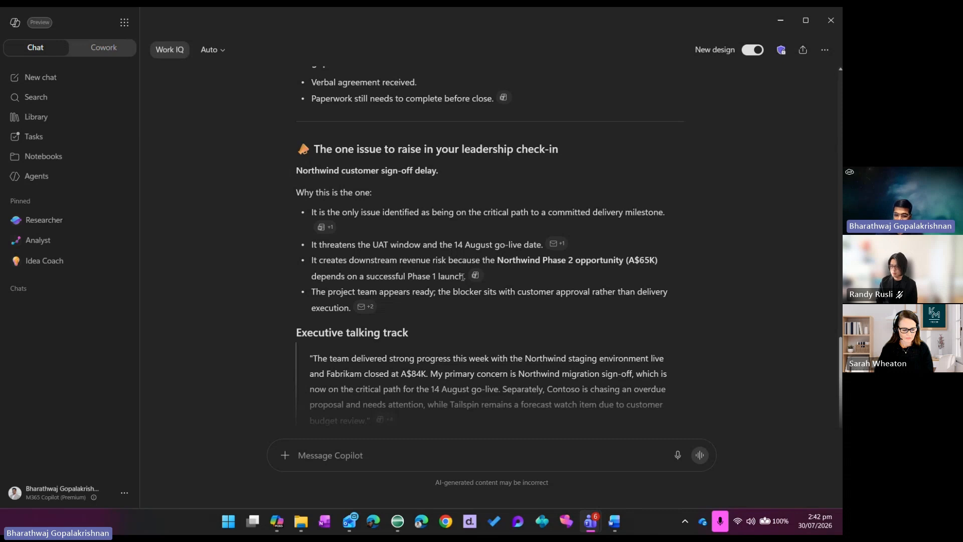
scroll(462, 277, "down", 1)
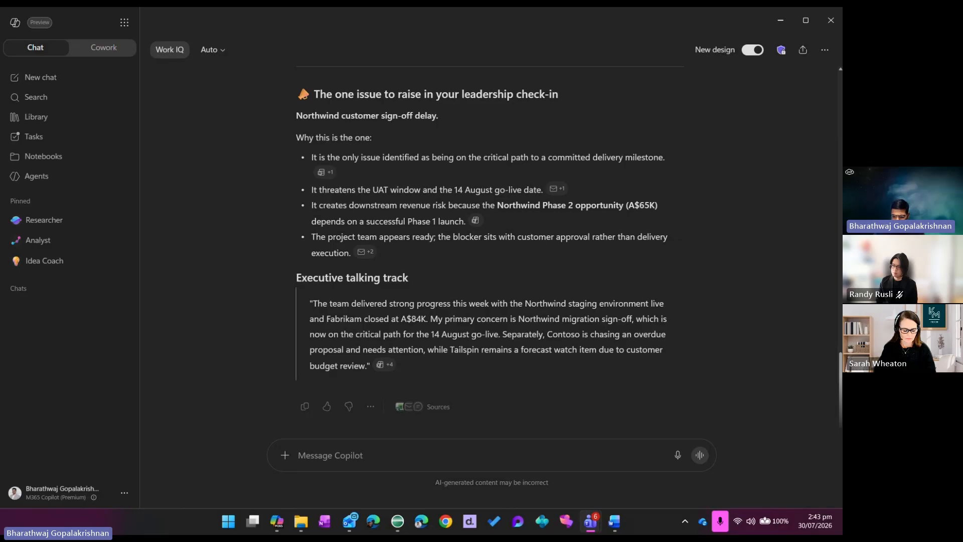
Switch to File Explorer, open Team-Weekly-Update-Week-Ending-31-Jul from Demo Reports in Word, and maximise it to view its empty sections
left_click(307, 524)
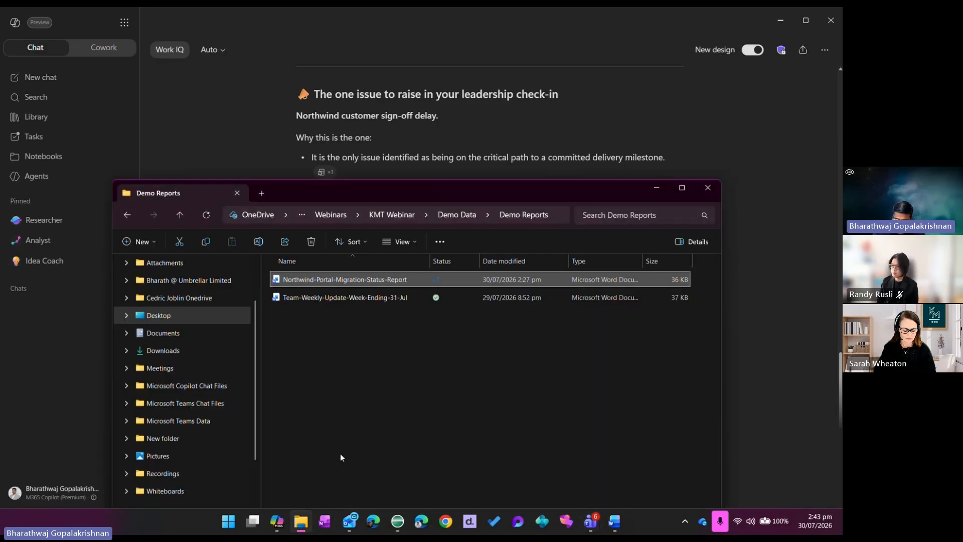
double_click(376, 298)
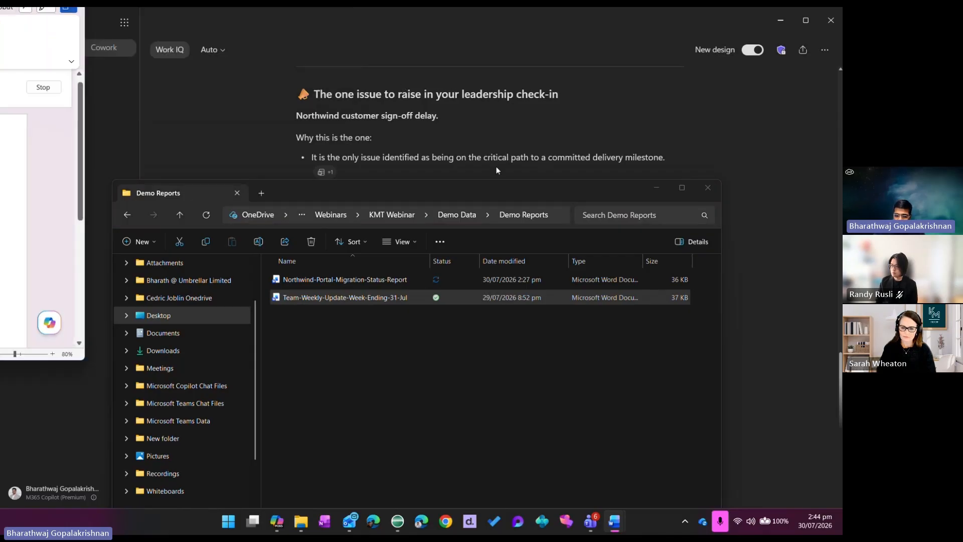
left_click_drag(539, 291, 437, 119)
left_click(563, 120)
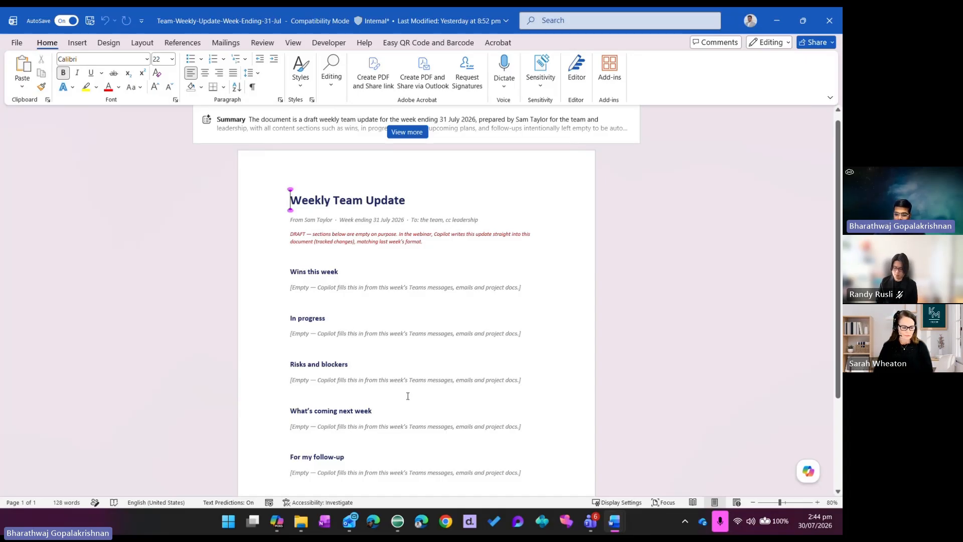
scroll(409, 395, "down", 2)
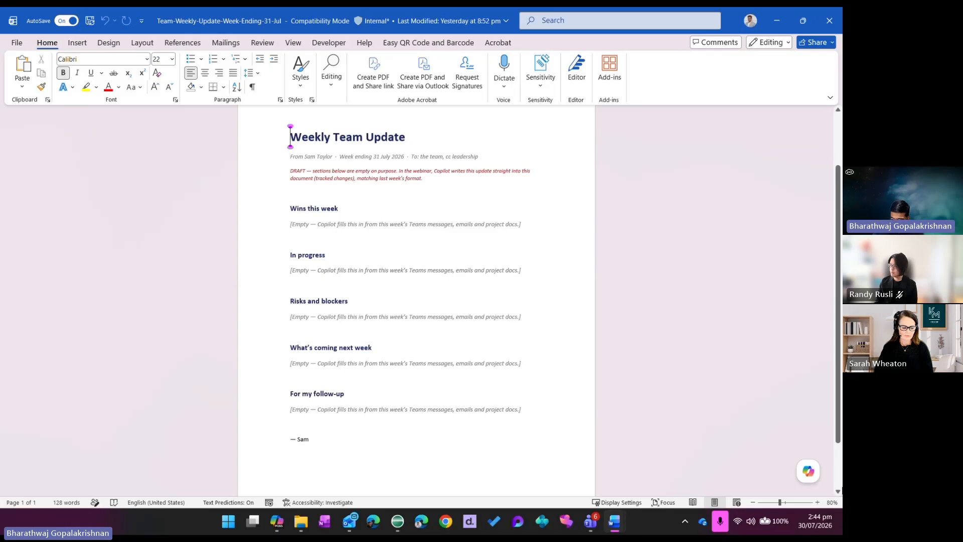
Open Copilot in the document and paste the prompt to write the weekly team update from Teams channels, emails and project docs
left_click(808, 470)
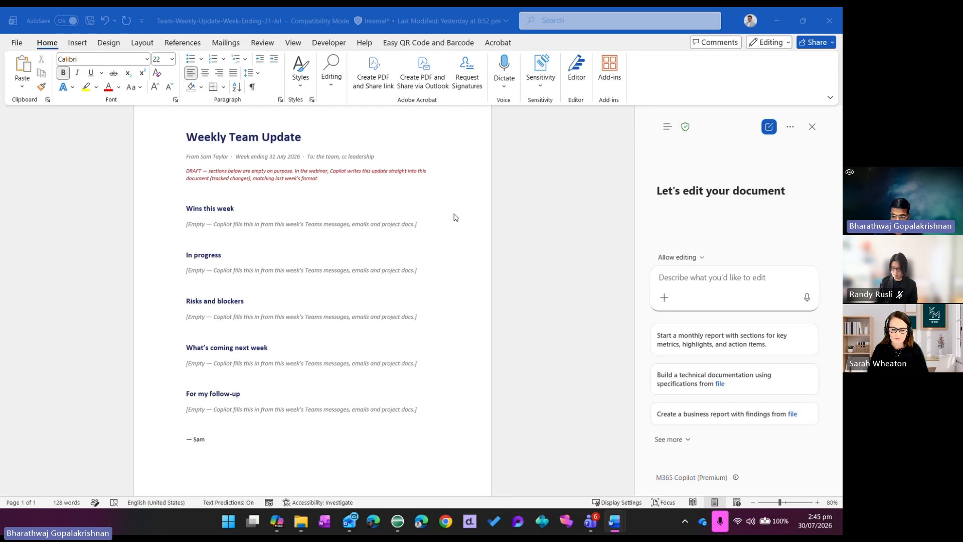
left_click(667, 278)
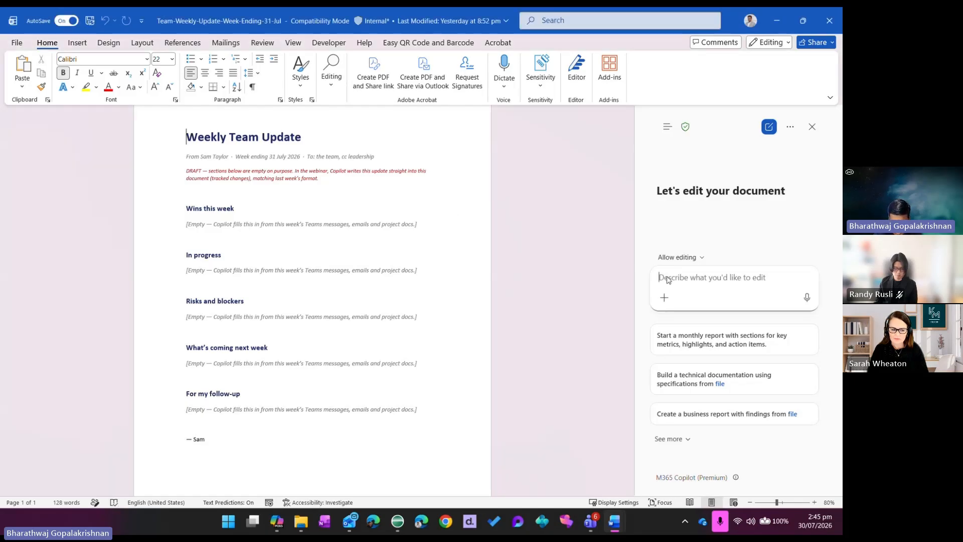
type("Write my weekly team update straight into this document, in the same style and structure as last week’s. Pull from my team’s Teams channels, my emails and the project docs from this week. Fill in the four sections — Wins this week, In progress, Risks and blockers, and What’s coming next week. Keep it concise and plain — it goes to my team and up to my manager. At the end, add a short list of the items I personally need to follow up on.")
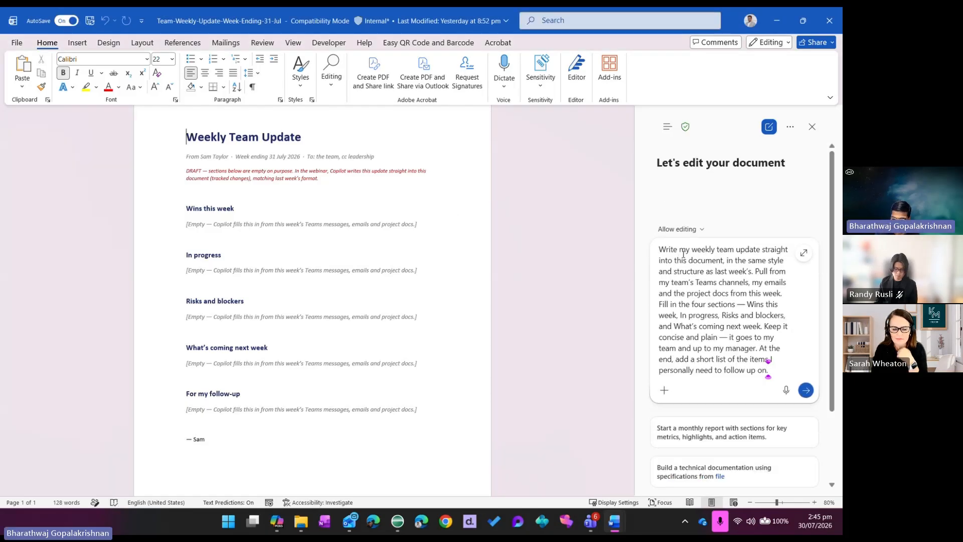
left_click(692, 462)
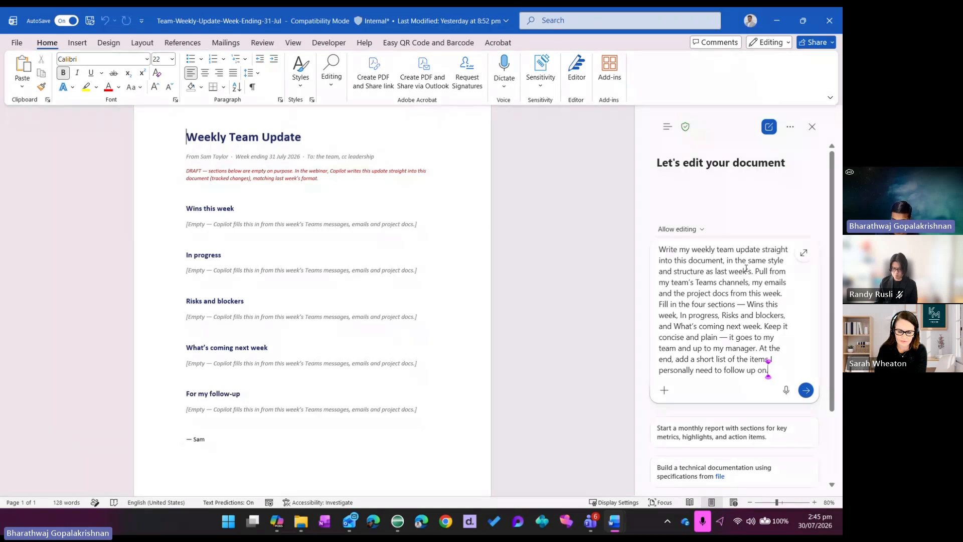
scroll(709, 298, "down", 1)
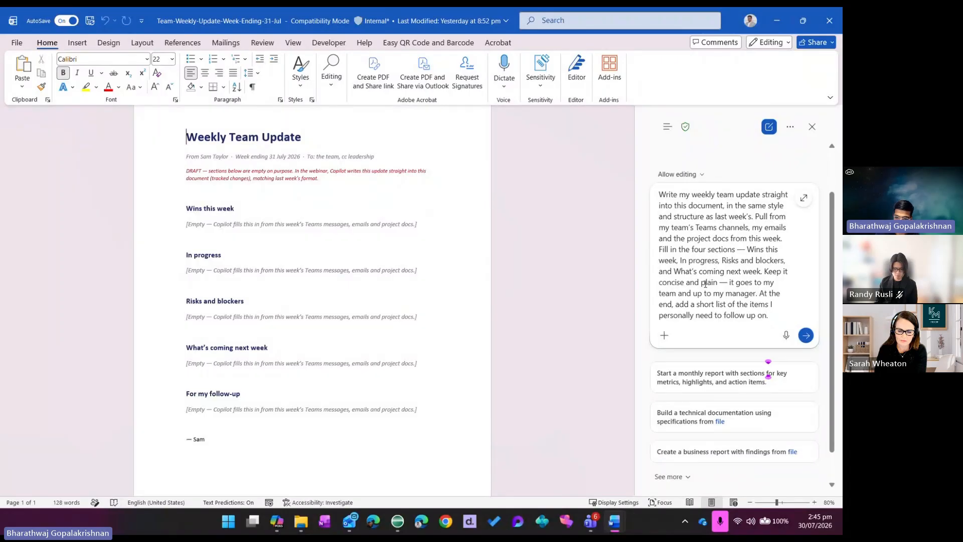
scroll(743, 249, "up", 1)
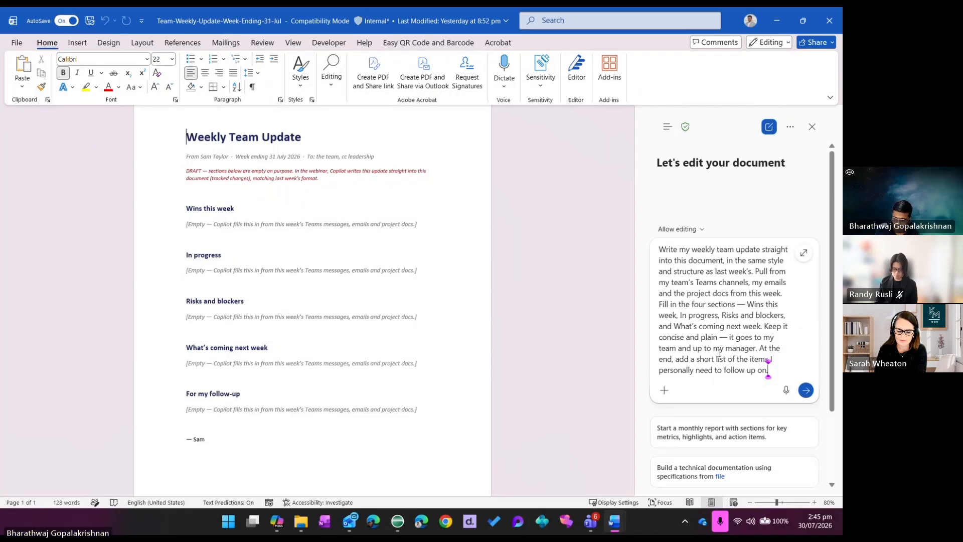
scroll(592, 293, "up", 1)
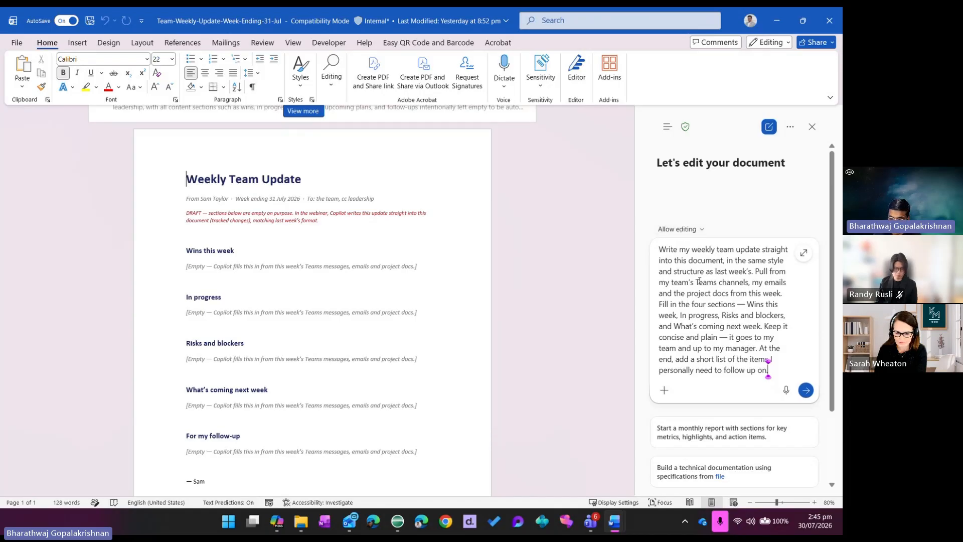
Check that Copilot is allowed to edit, turn on Track Changes for the document, and submit the weekly update prompt
left_click(668, 231)
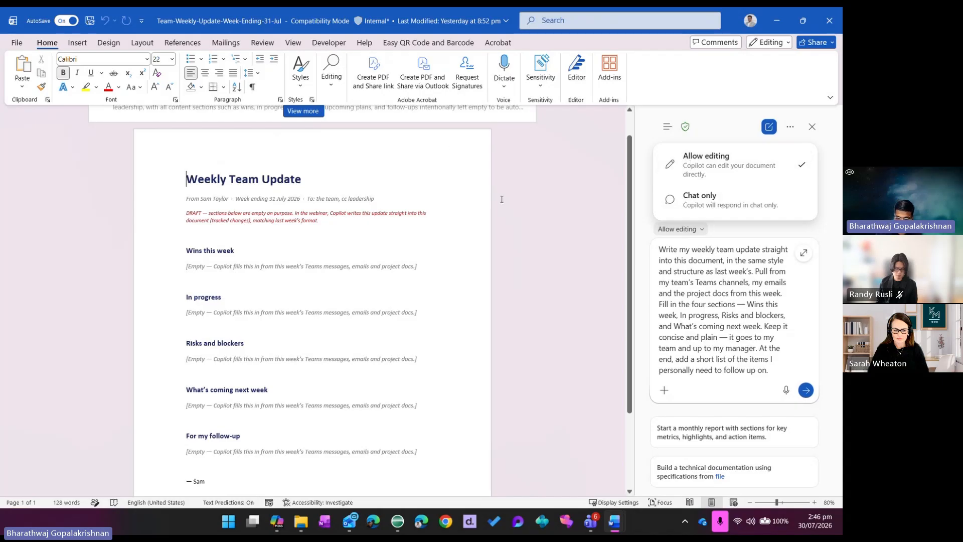
left_click(303, 179)
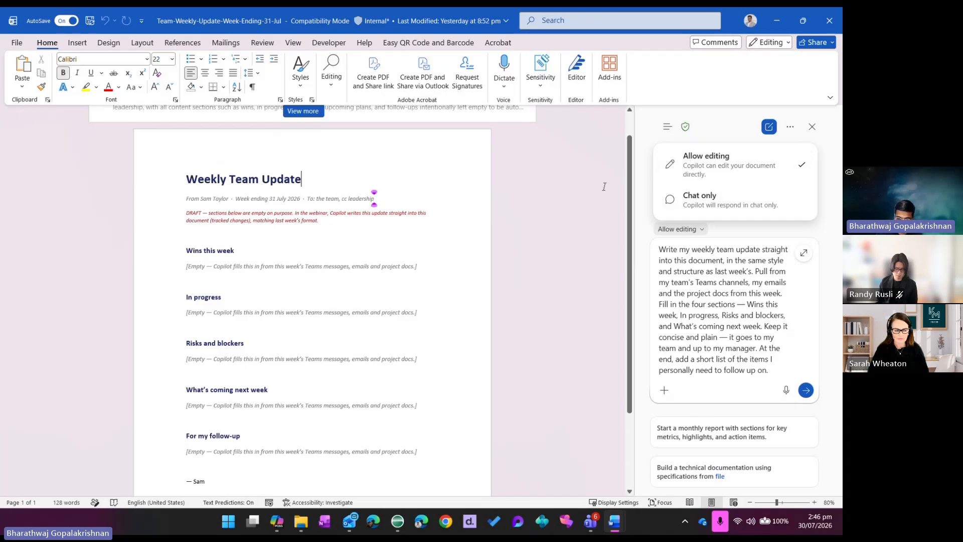
left_click(269, 45)
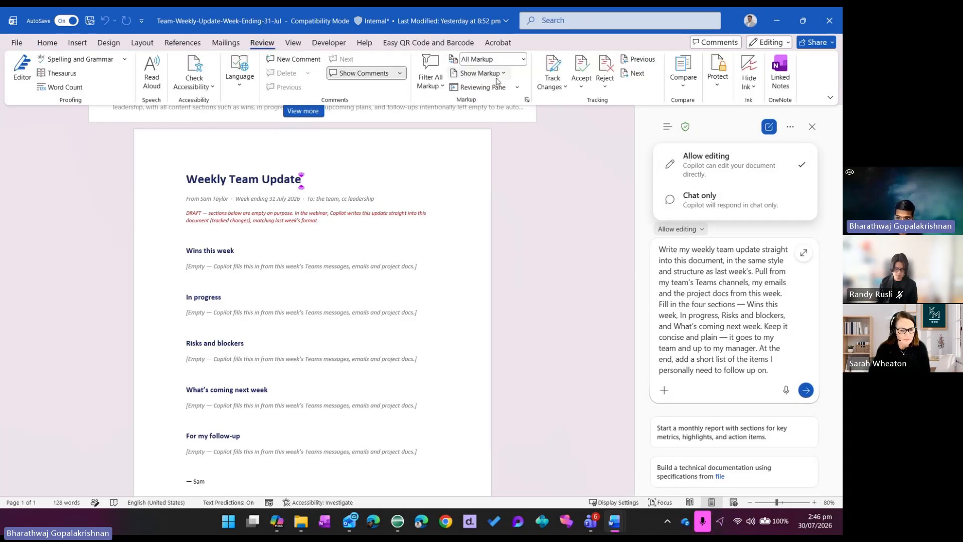
key("ctrl+shift+e")
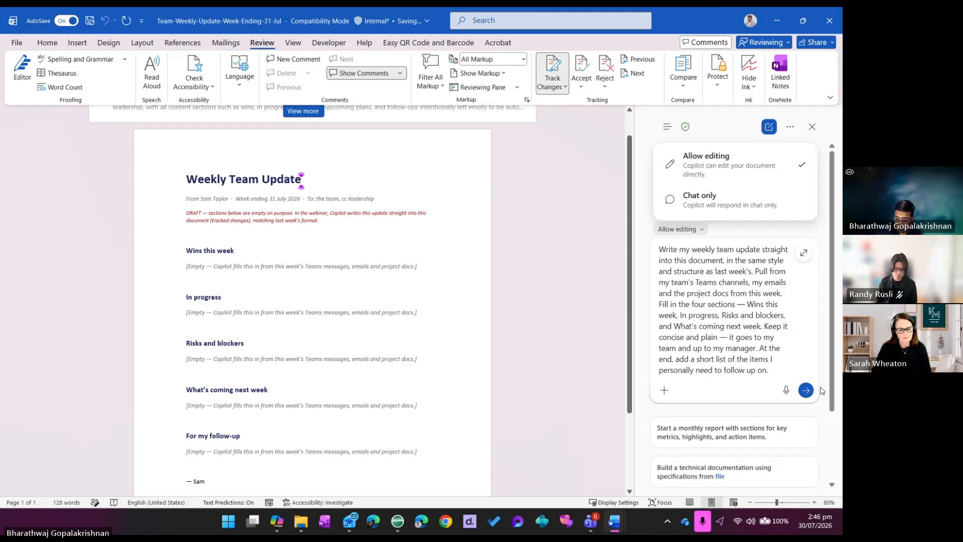
left_click(805, 390)
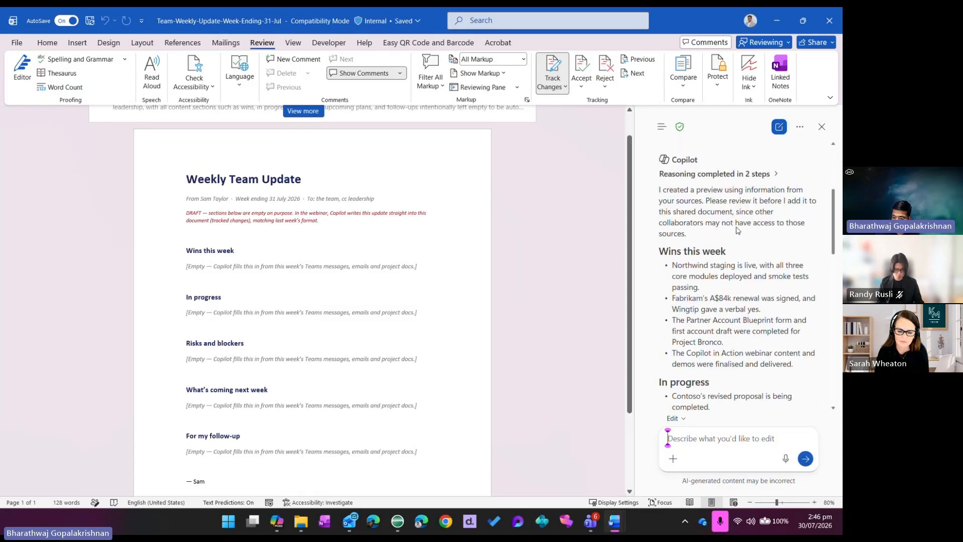
Examine Copilot's preview of the weekly update from the wins to the follow-up items and sources, dismissing the Outlook notification
scroll(741, 315, "down", 2)
scroll(741, 314, "up", 2)
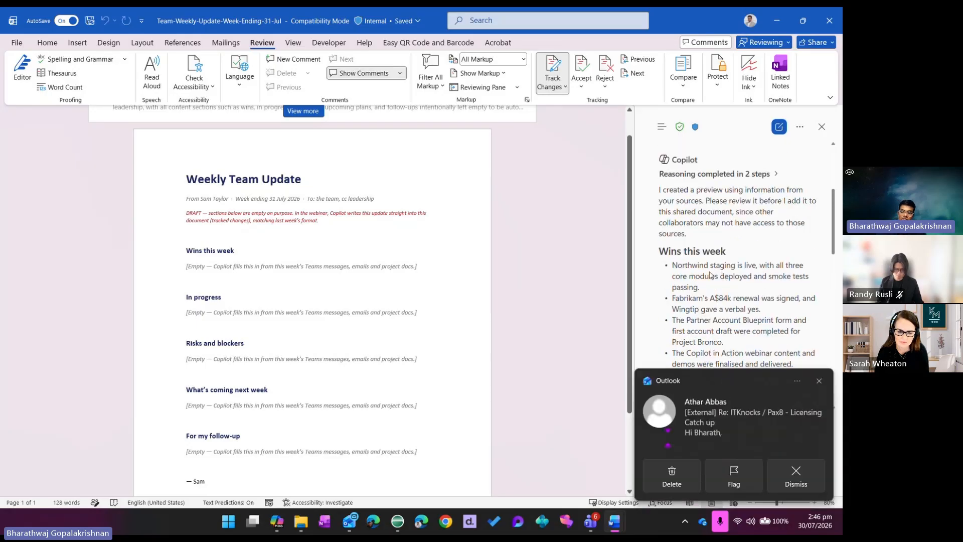
left_click(796, 476)
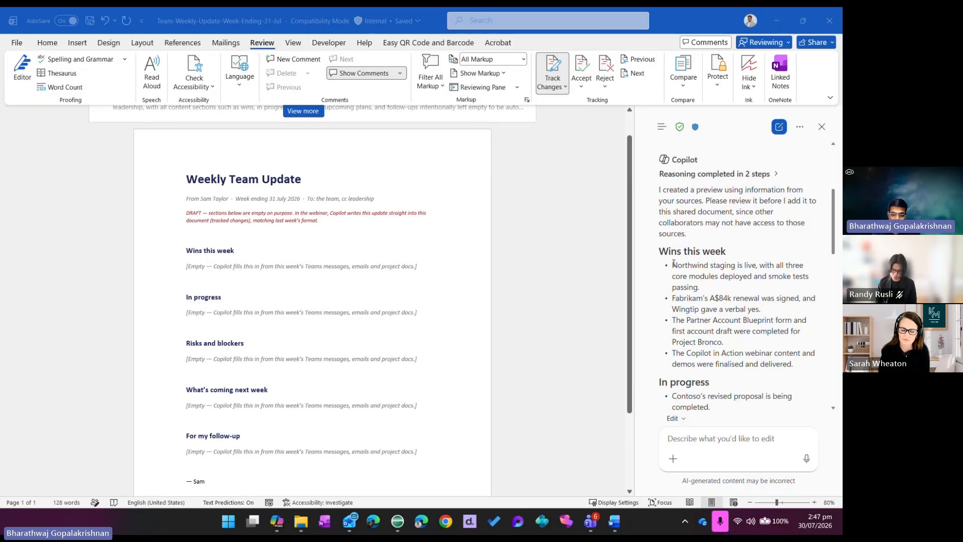
scroll(739, 299, "down", 1)
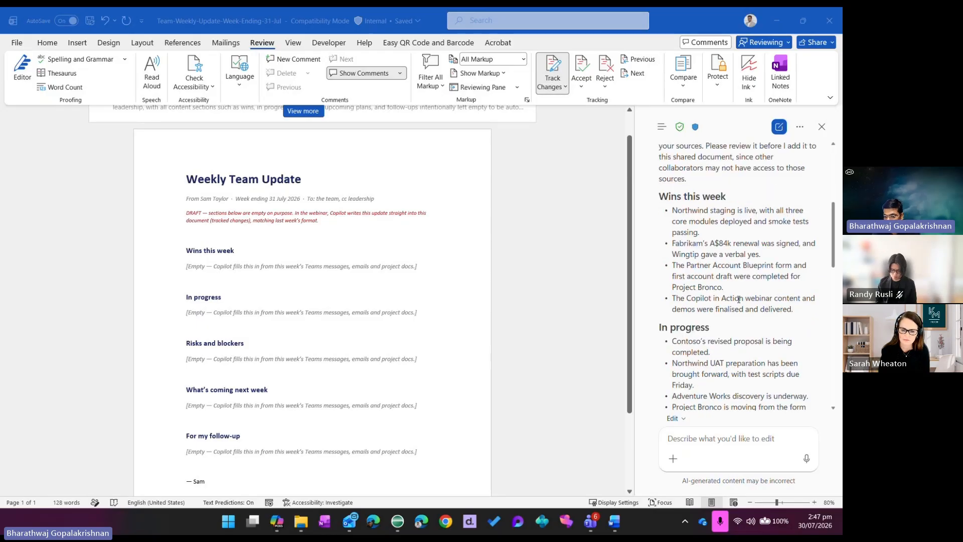
scroll(739, 299, "down", 1)
scroll(739, 299, "down", 5)
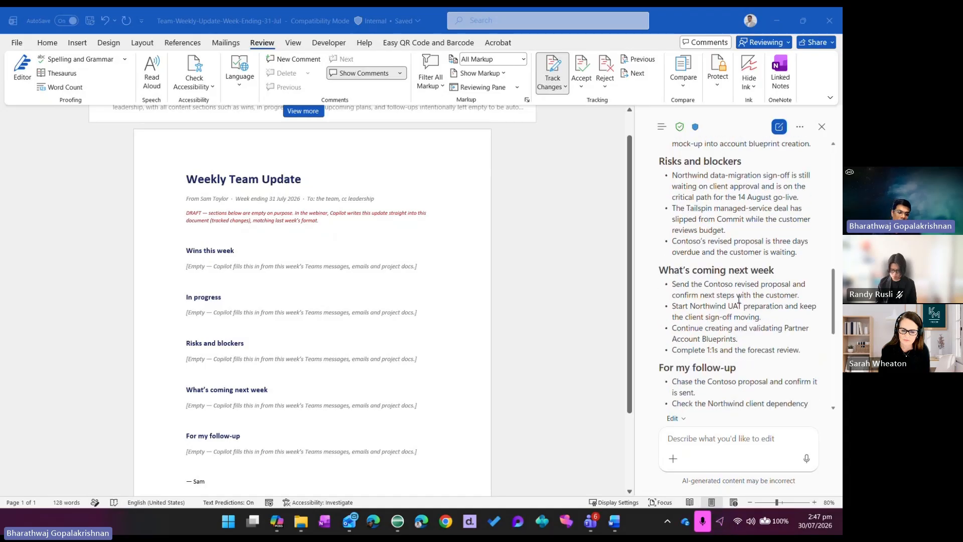
scroll(738, 299, "down", 3)
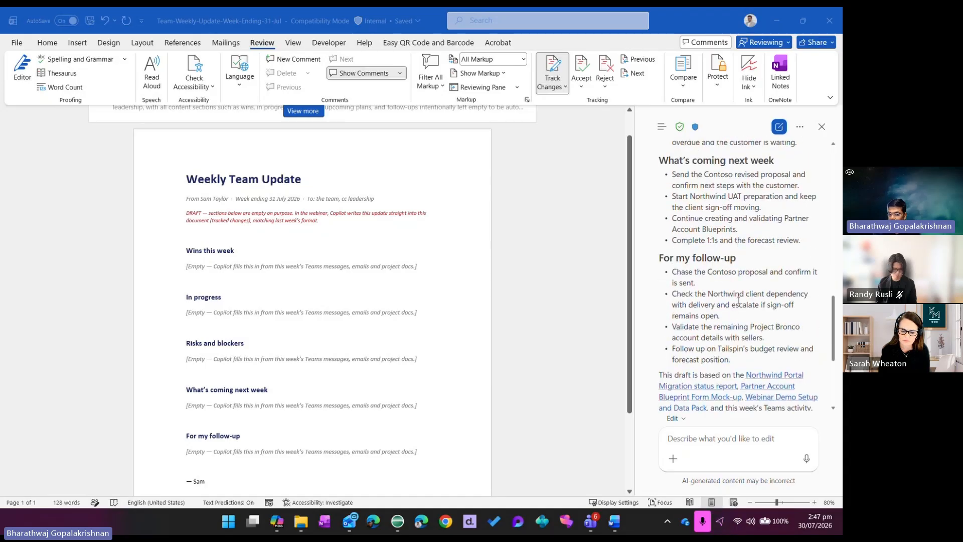
scroll(739, 300, "down", 5)
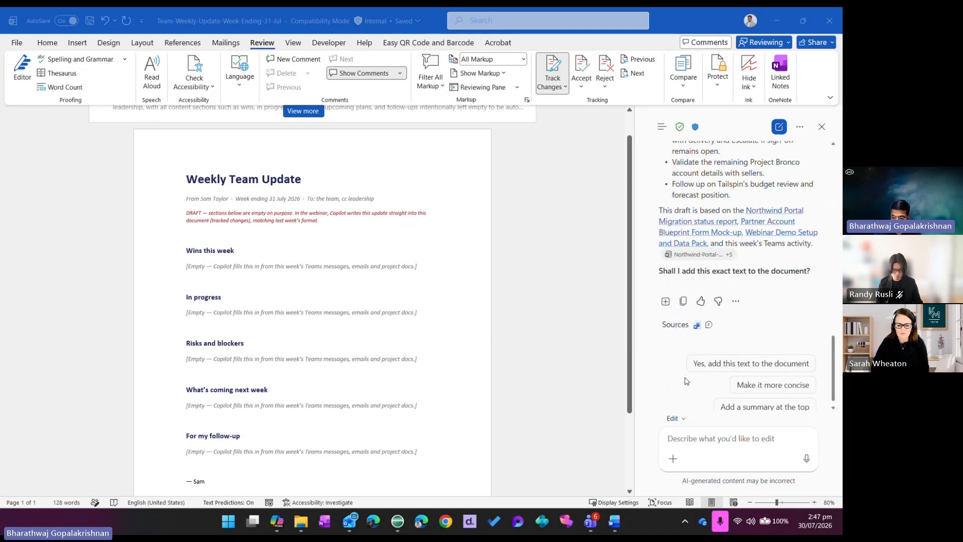
Approve adding Copilot's drafted text to the weekly update and review the tracked changes from the wins to the follow-up section
left_click(710, 366)
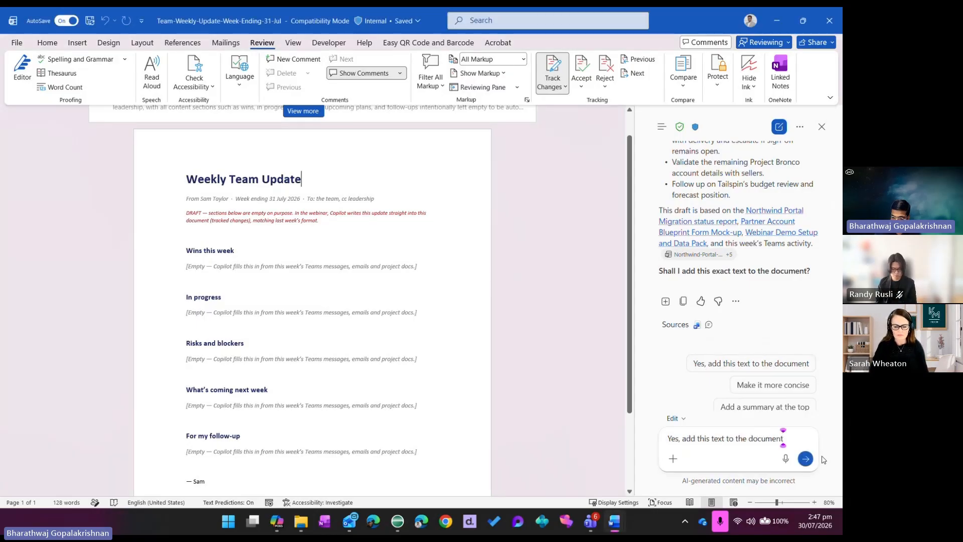
key("Return")
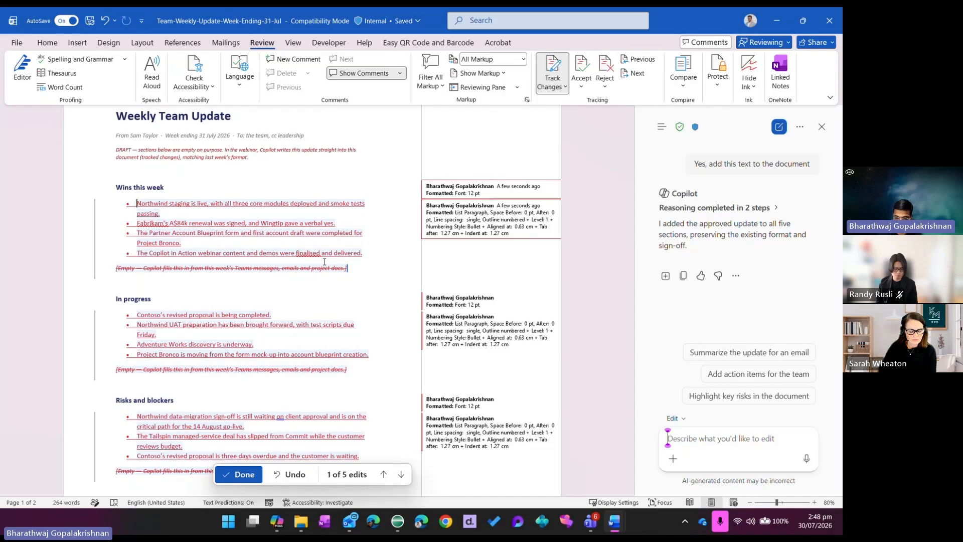
scroll(321, 266, "down", 6)
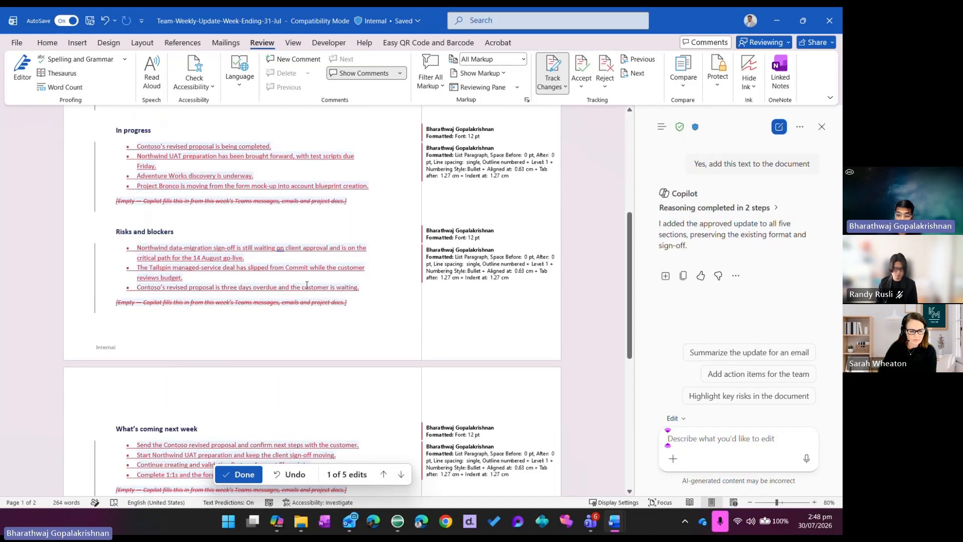
scroll(307, 286, "down", 7)
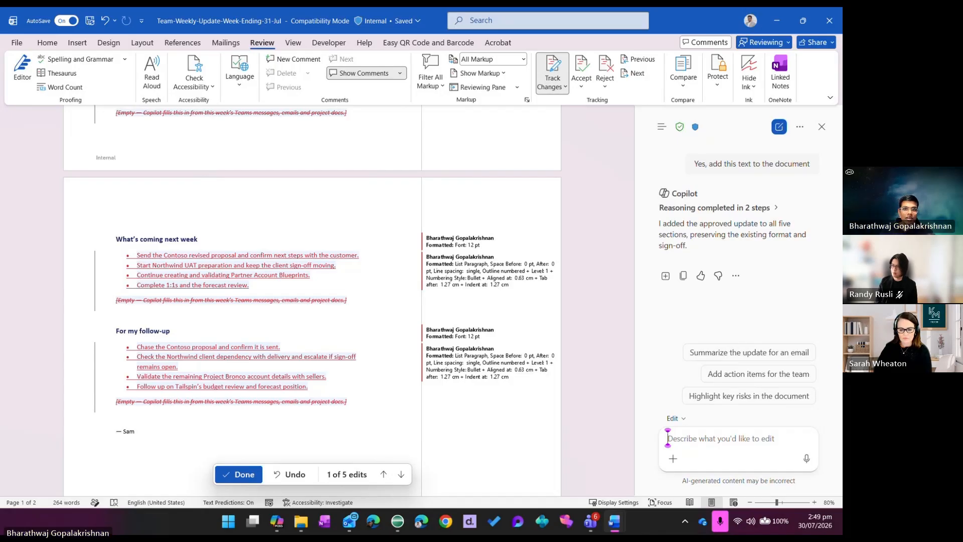
Switch to the Microsoft 365 Copilot app and return to the manager briefing prompt at the start of the chat
key("alt+Tab")
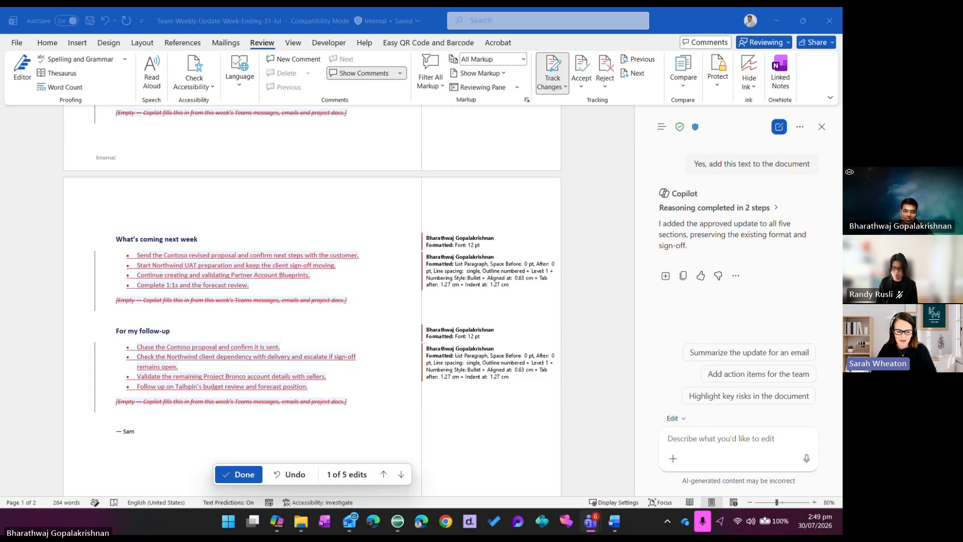
left_click(277, 522)
scroll(441, 267, "up", 5)
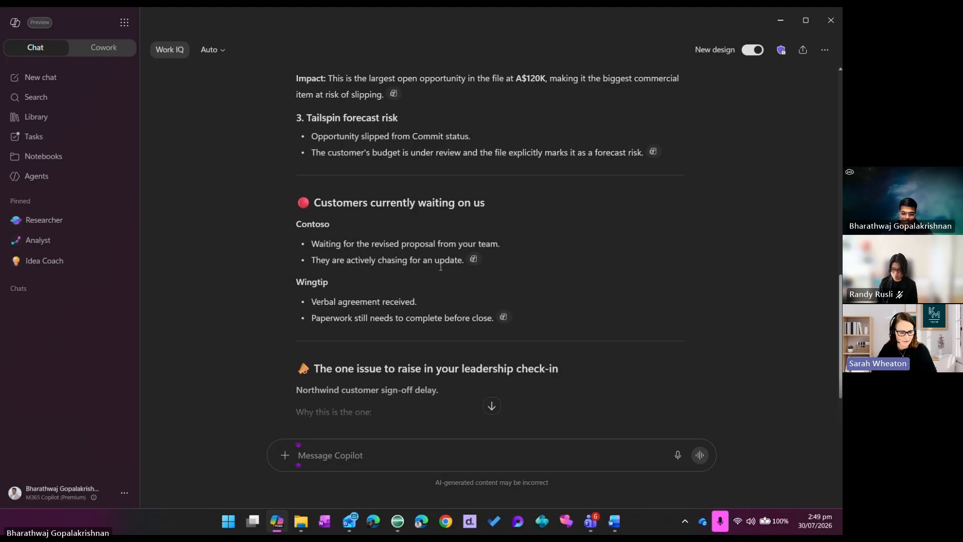
scroll(441, 267, "up", 10)
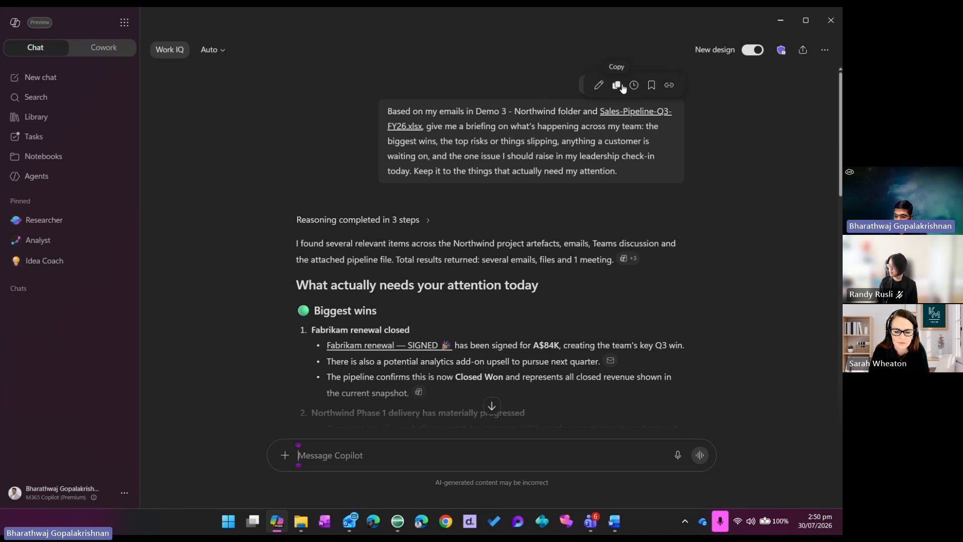
View the save options for the manager briefing prompt, including its title, and dismiss them without saving
left_click(652, 86)
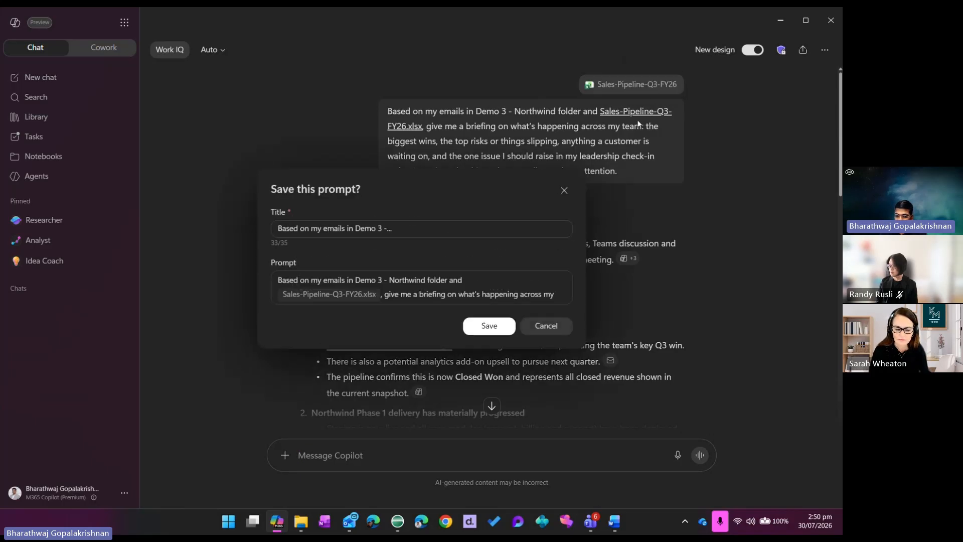
left_click(443, 228)
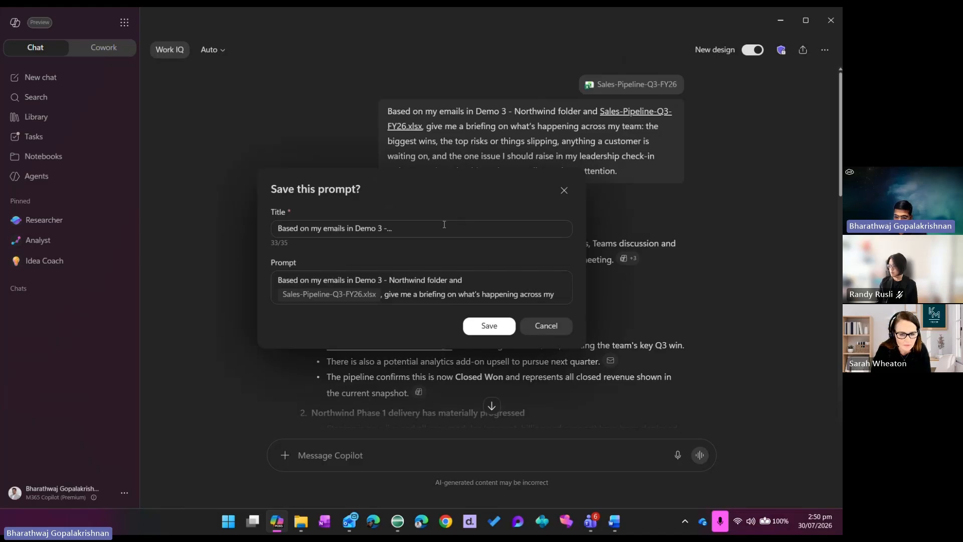
left_click_drag(439, 226, 231, 236)
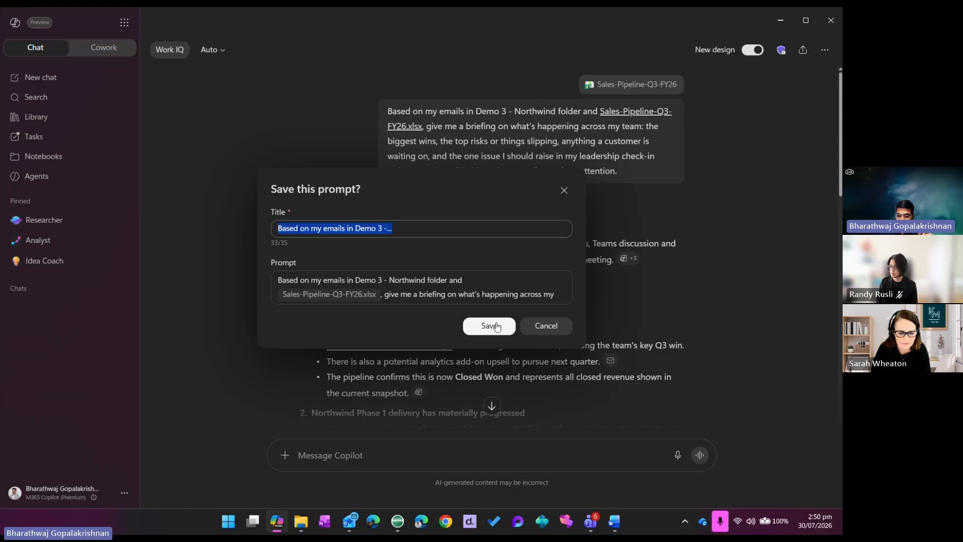
left_click(535, 335)
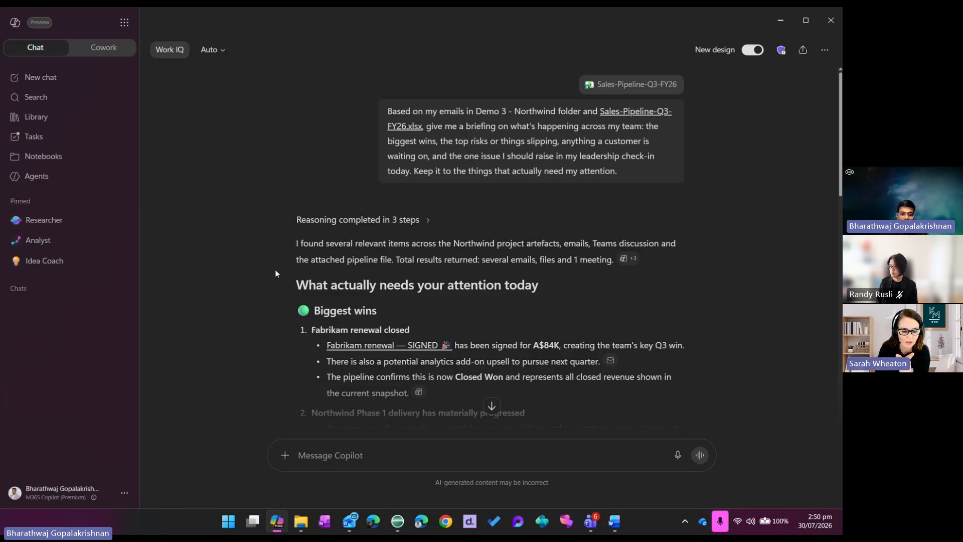
Start a new chat and browse the saved prompts and the Analyze topic's suggested prompts in Prompt Lab
left_click(58, 83)
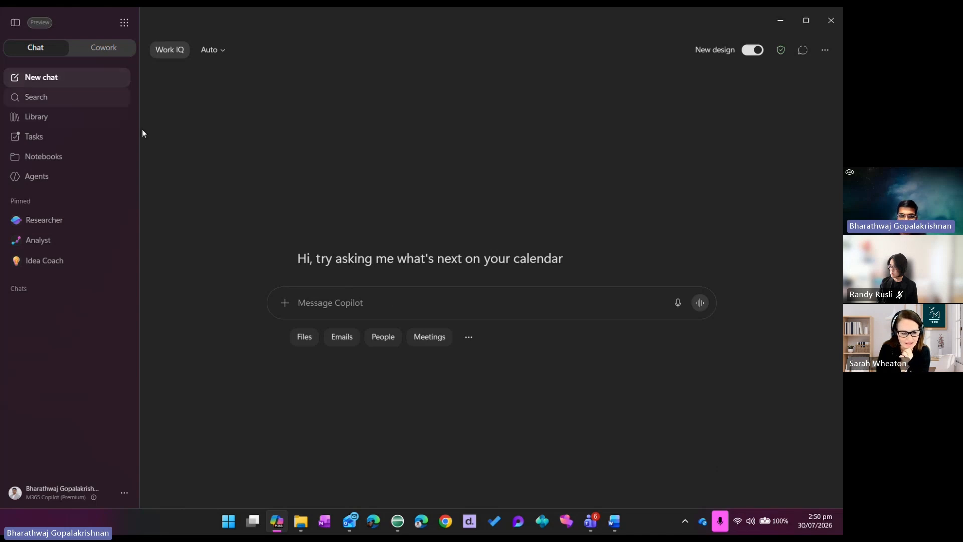
left_click(470, 341)
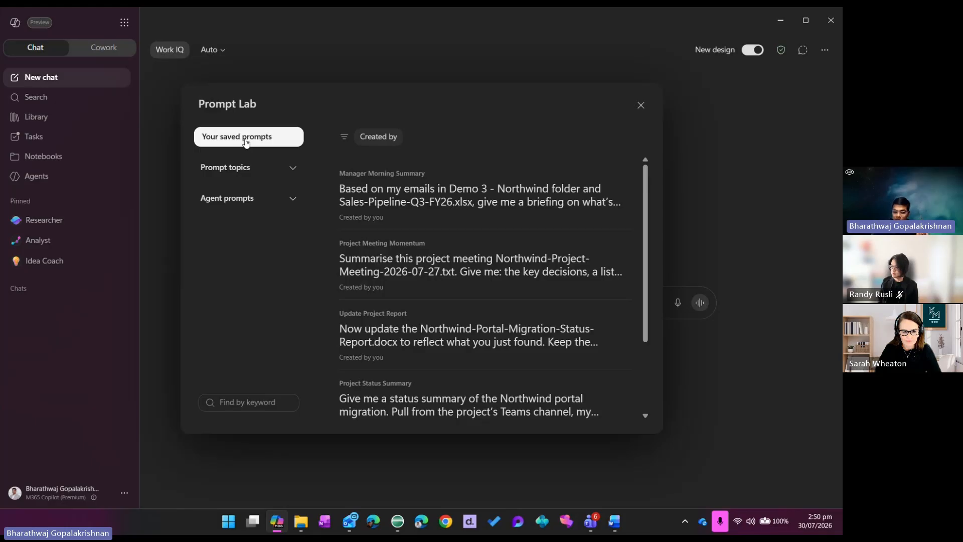
left_click(292, 168)
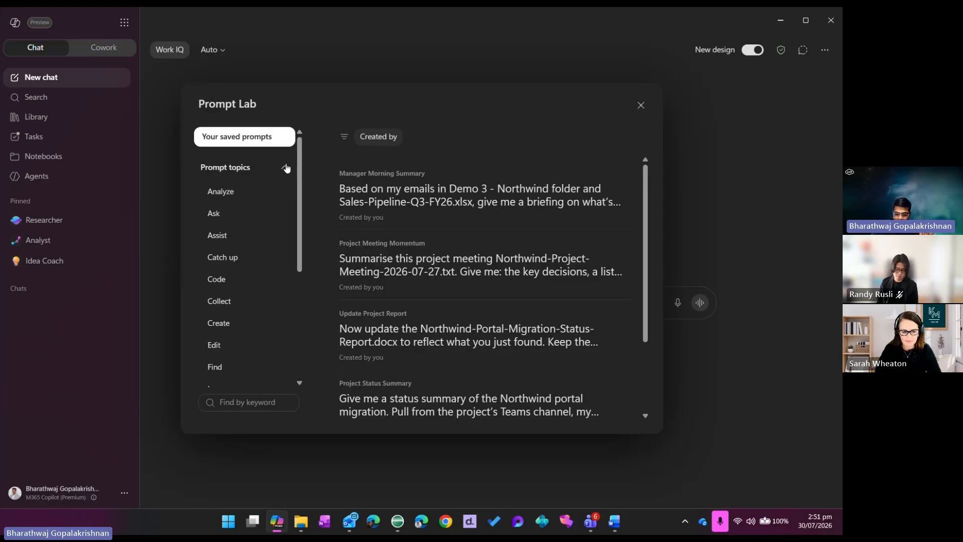
left_click(237, 201)
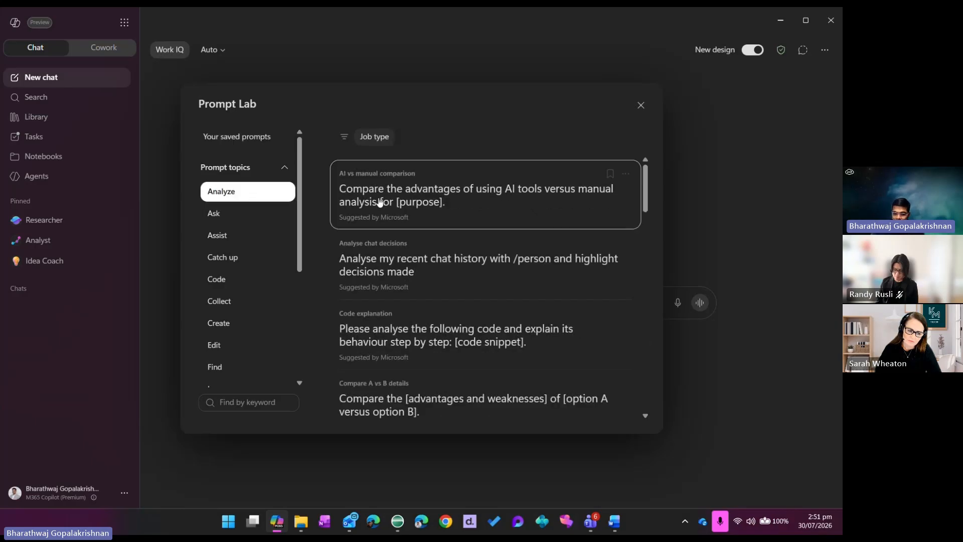
scroll(471, 192, "down", 6)
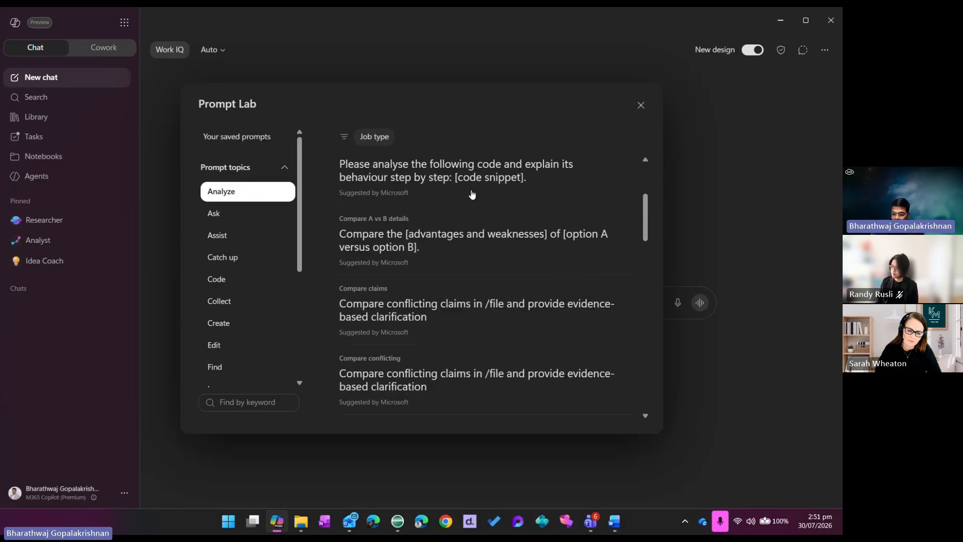
scroll(472, 196, "down", 2)
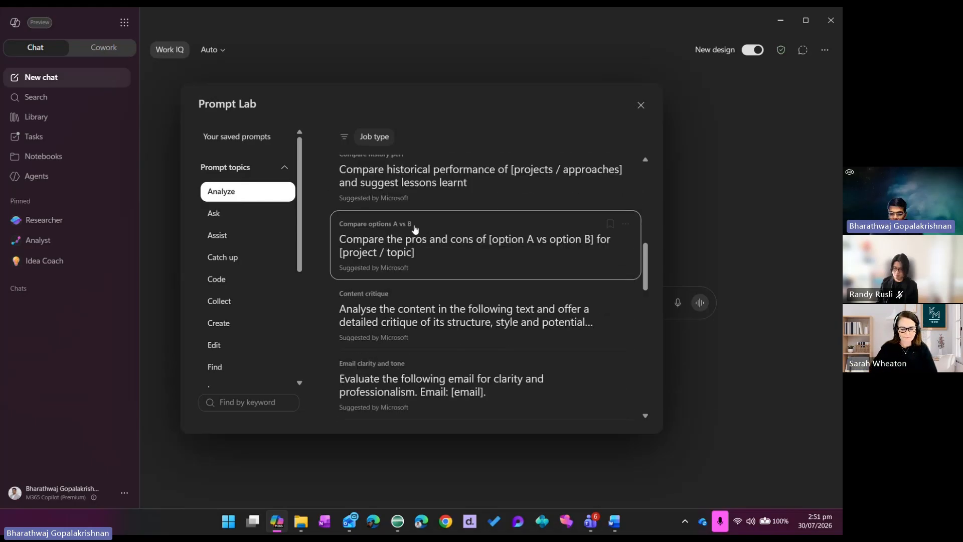
scroll(284, 260, "down", 3)
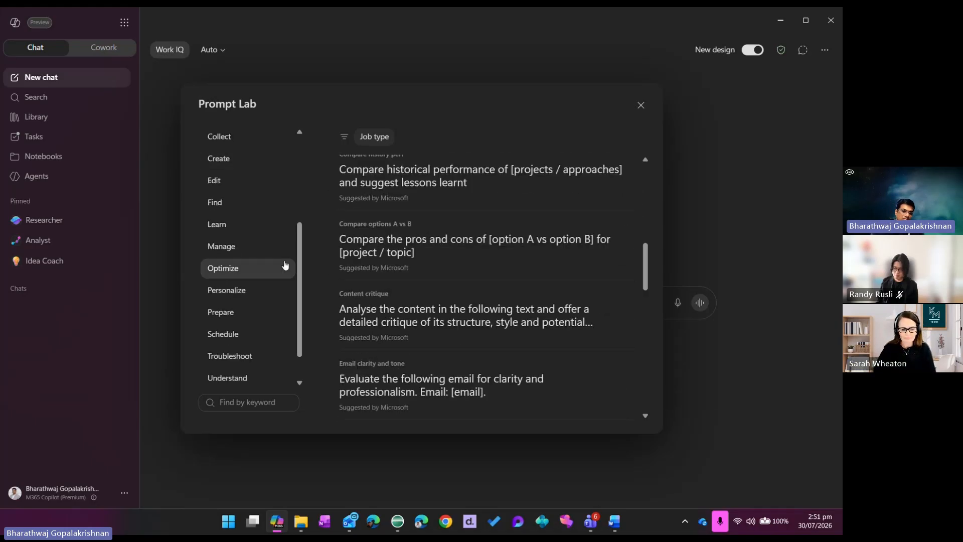
Look through the agents listed under Agent prompts in Prompt Lab, collapse the list and close Prompt Lab
scroll(285, 265, "down", 1)
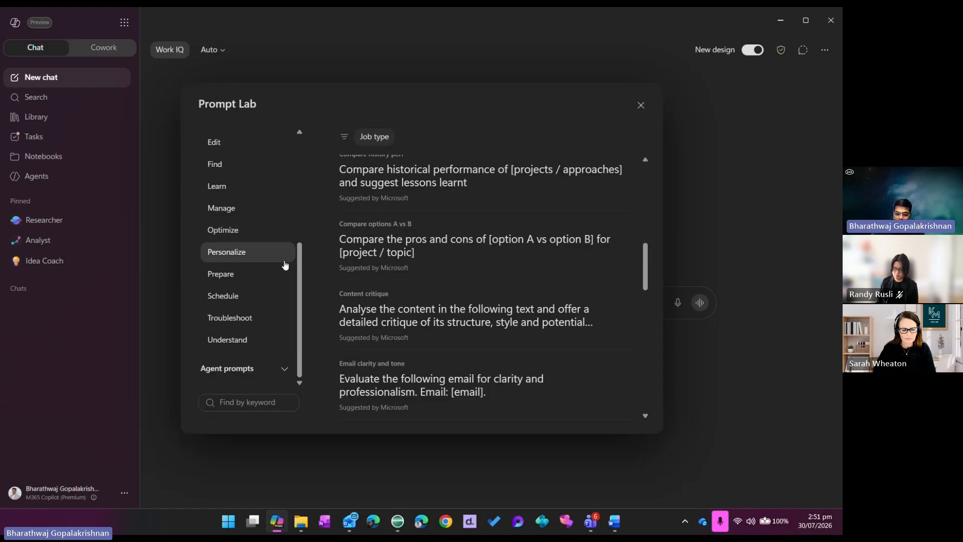
left_click(279, 369)
scroll(267, 224, "up", 5)
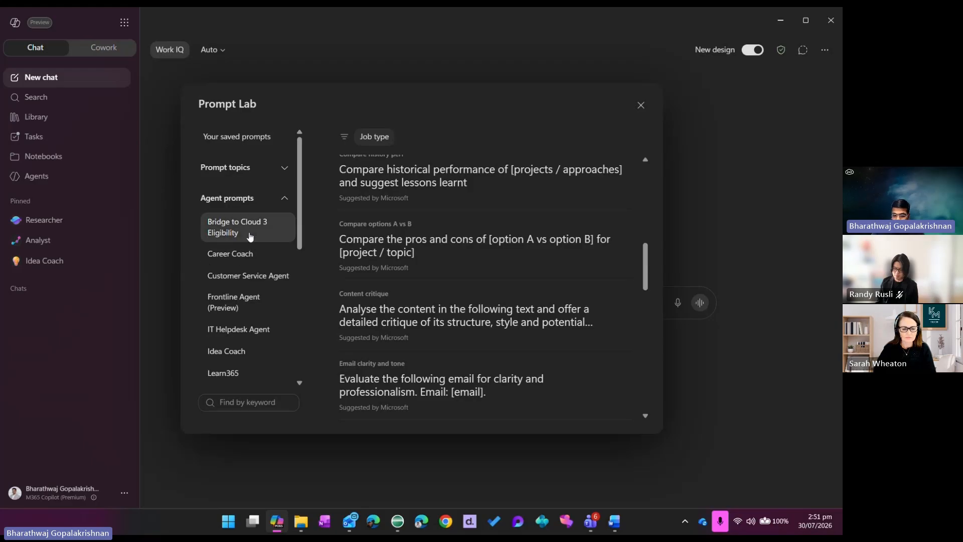
scroll(250, 251, "down", 3)
scroll(253, 250, "up", 3)
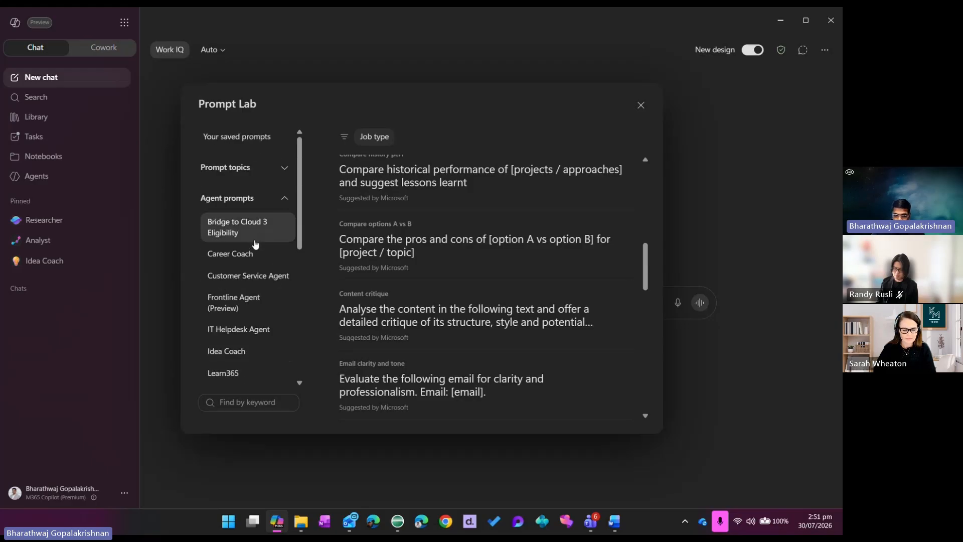
left_click(285, 199)
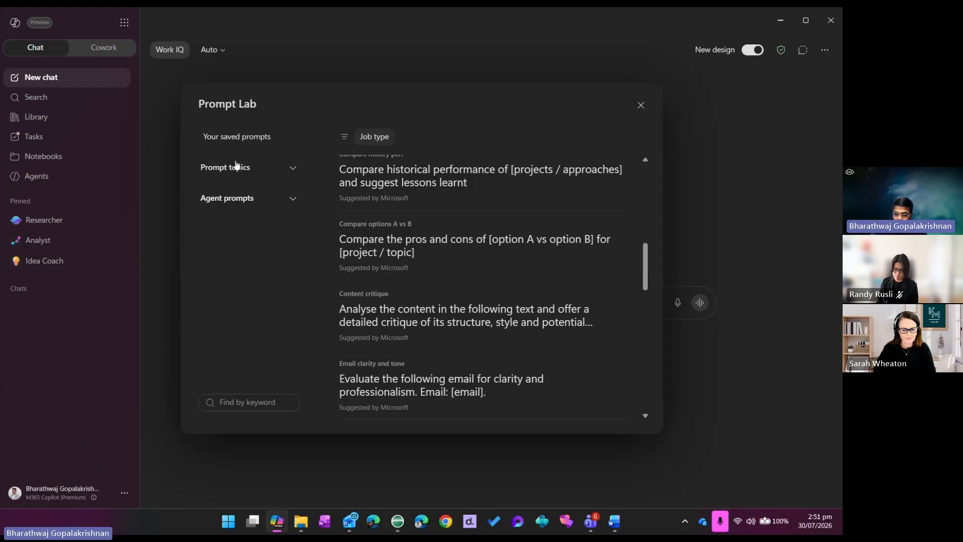
left_click(641, 106)
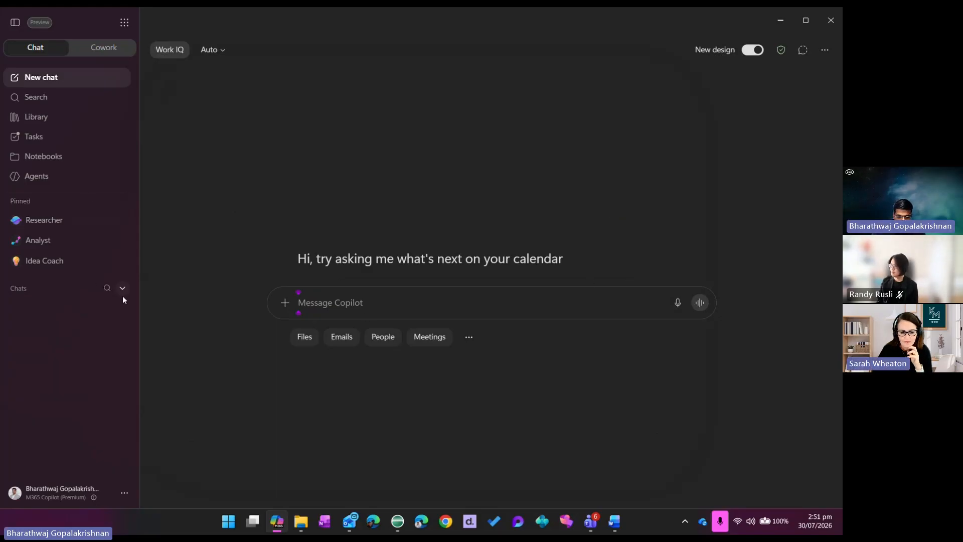
Reopen the most recent Team Briefing: Wins, Risks, and Issues chat from the chat history and collapse the history list
left_click(124, 293)
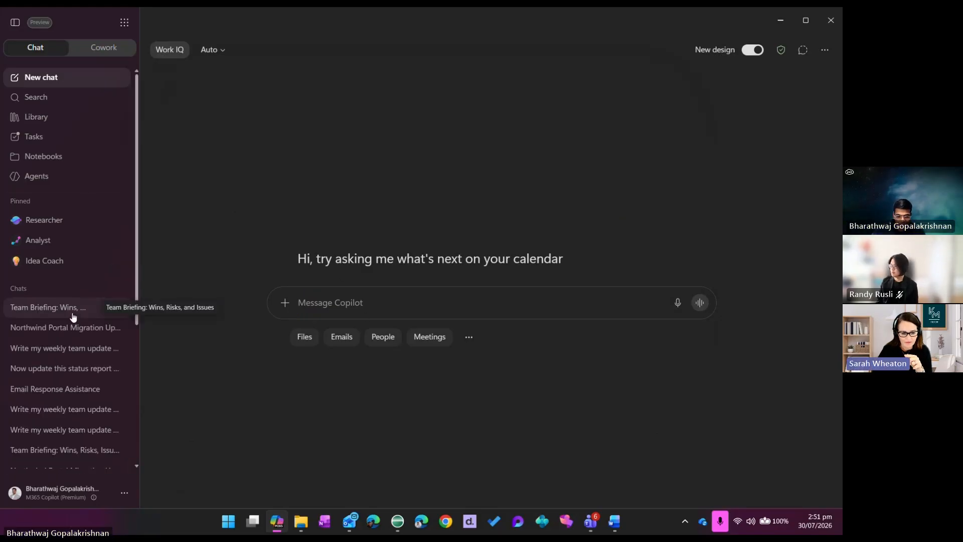
left_click(72, 313)
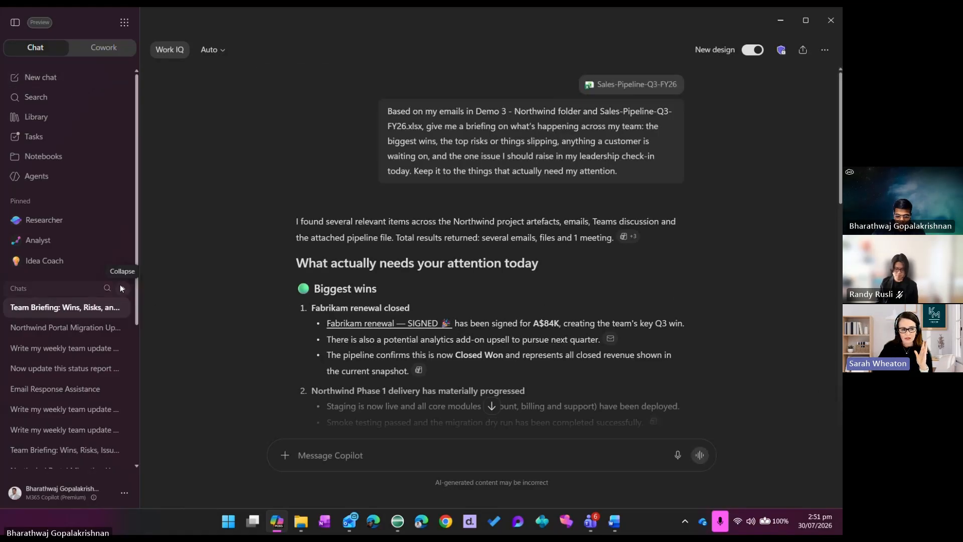
left_click(129, 290)
View the scheduling options for the briefing prompt, including the day, week and month repeat intervals, and close without saving
mouse_move(614, 146)
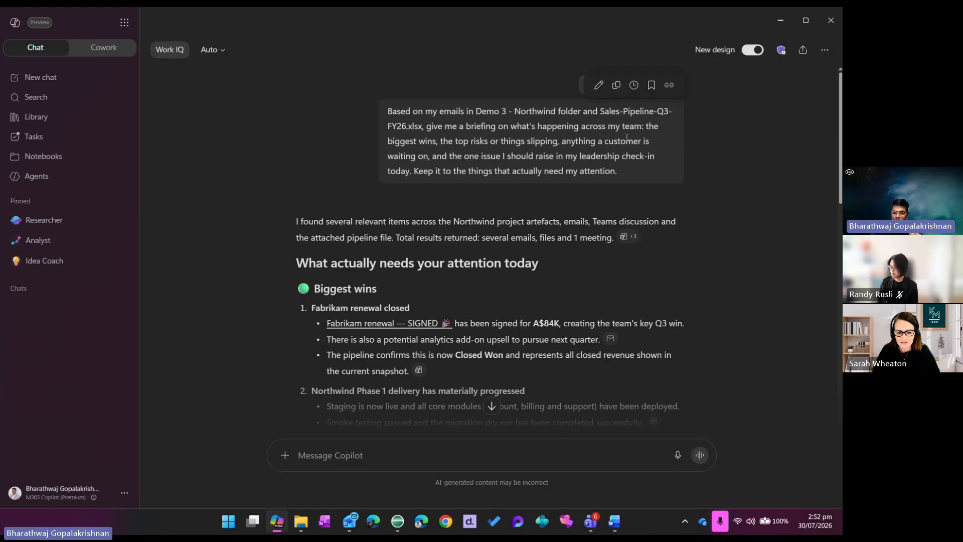
left_click(634, 86)
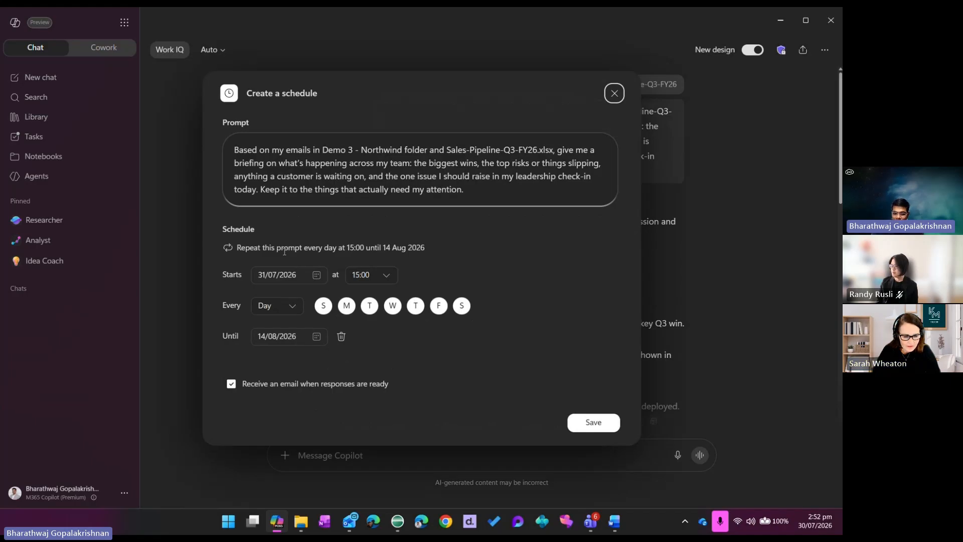
left_click(298, 314)
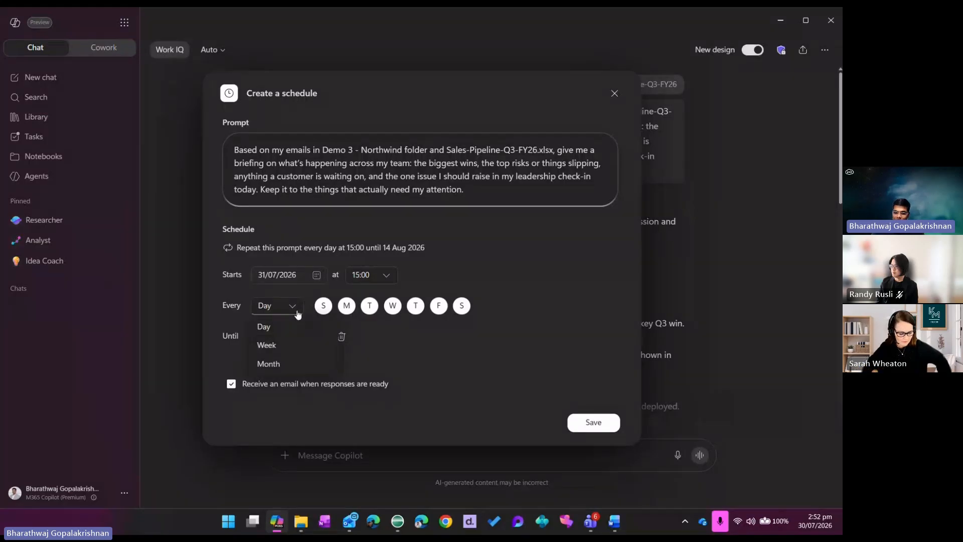
left_click(297, 314)
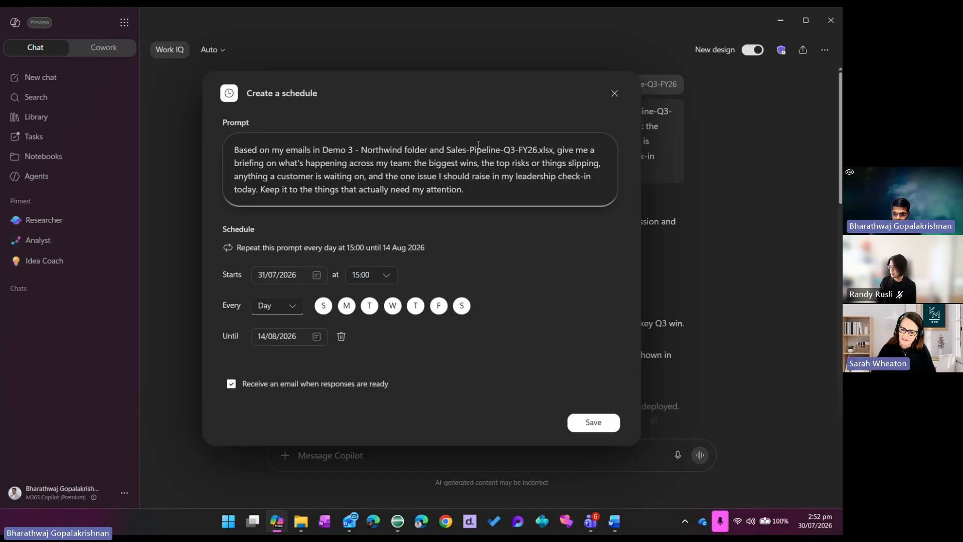
left_click(614, 94)
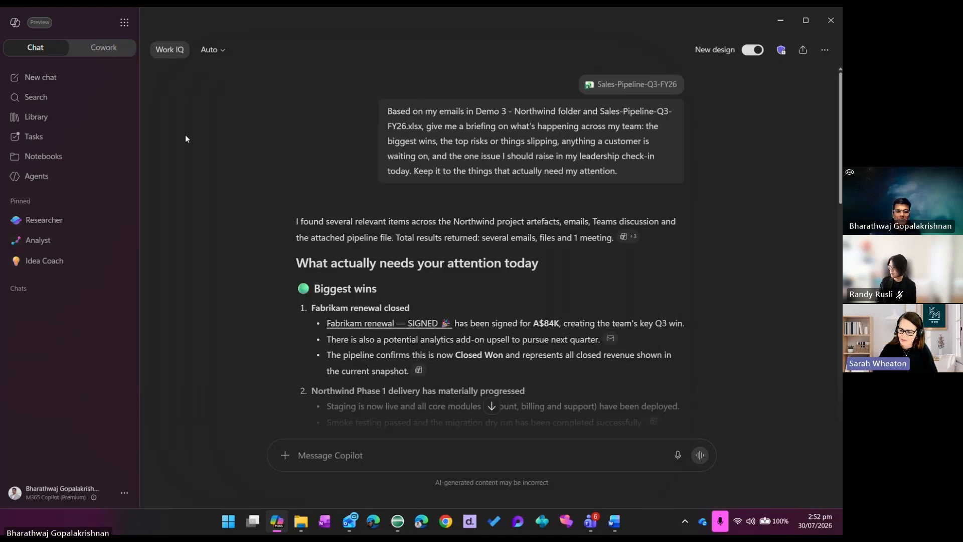